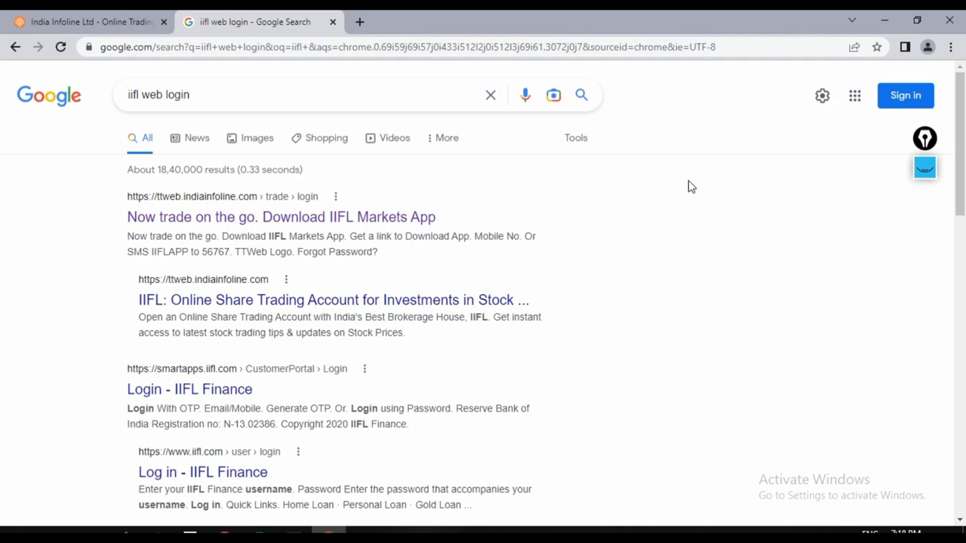
- Open the first 'iifl web login' Google result, the ttweb.indiainfoline.com TT Web login link
left_click_drag(113, 200, 225, 217)
left_click(227, 217)
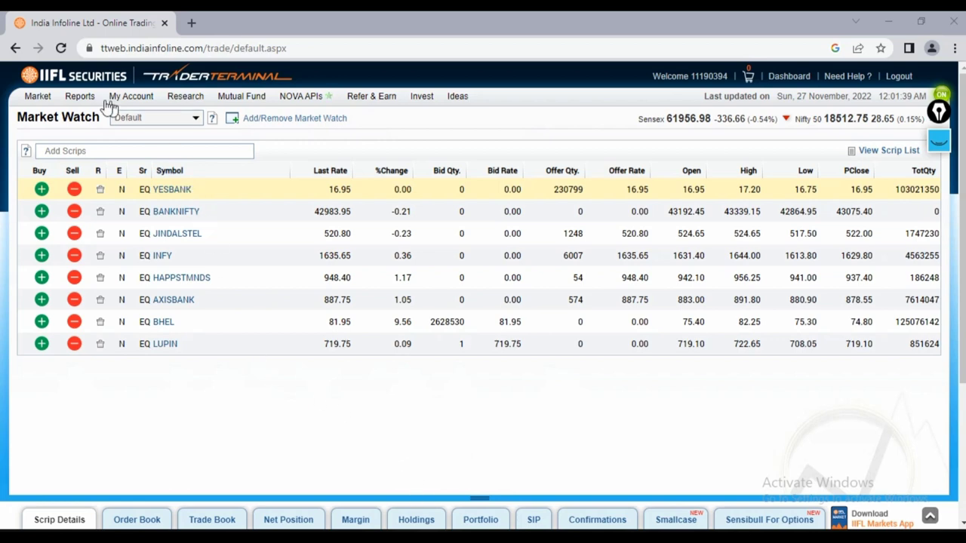
left_click(154, 120)
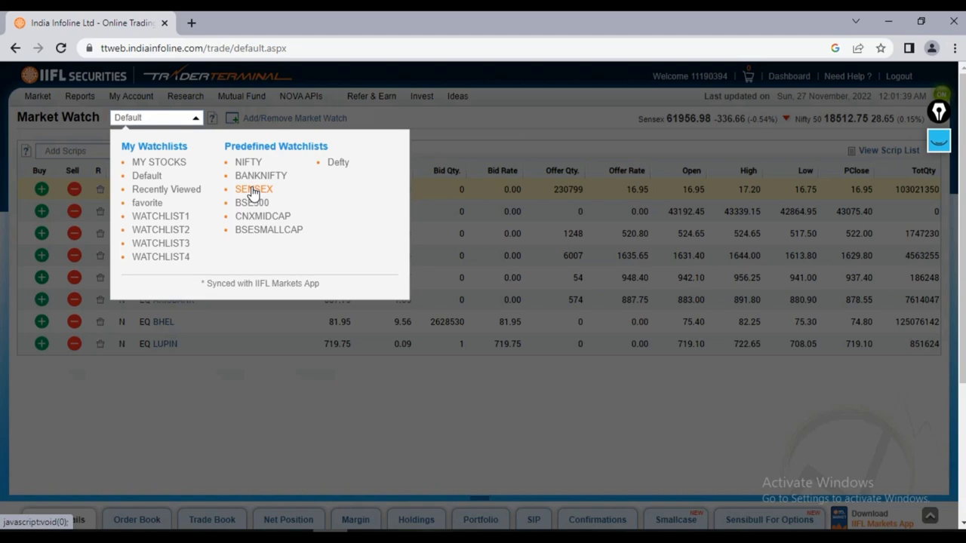
left_click(134, 353)
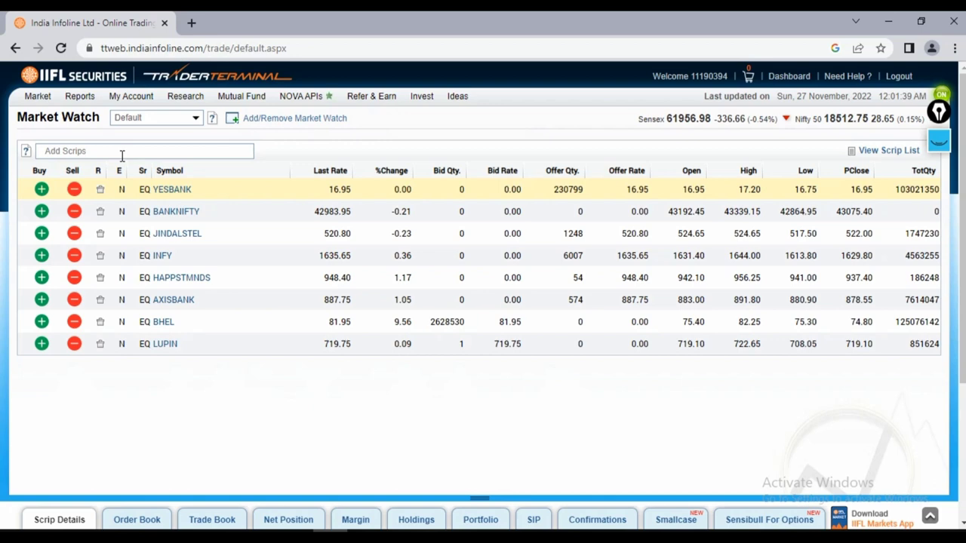
- Search Add Scrips for 'tata moto' and add NSE cash TATA MOTORS LIMITED to Market Watch
left_click(121, 153)
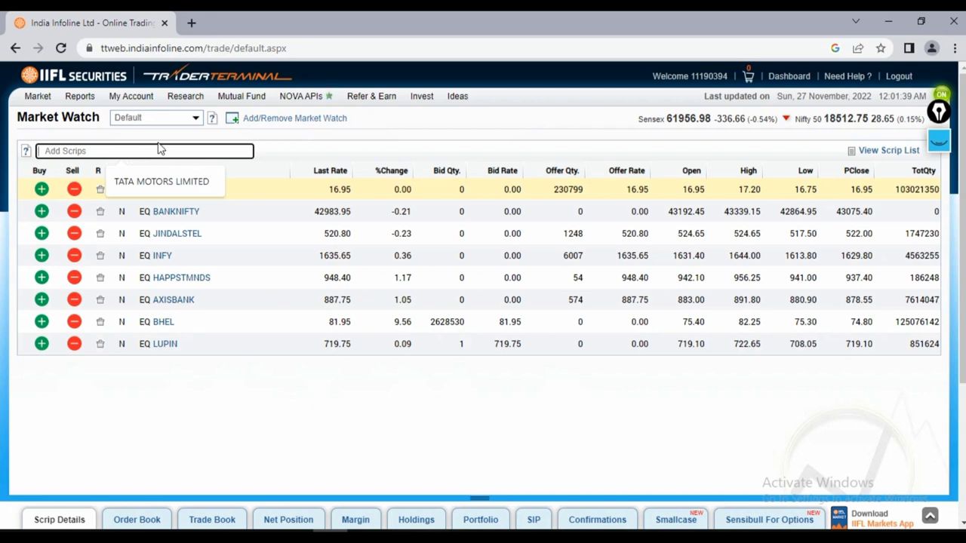
type("tata moto")
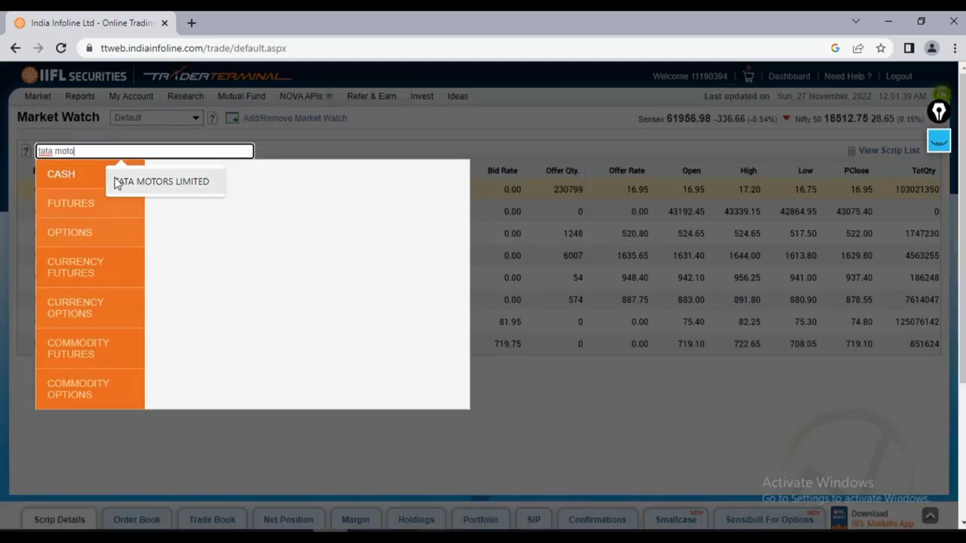
left_click(68, 174)
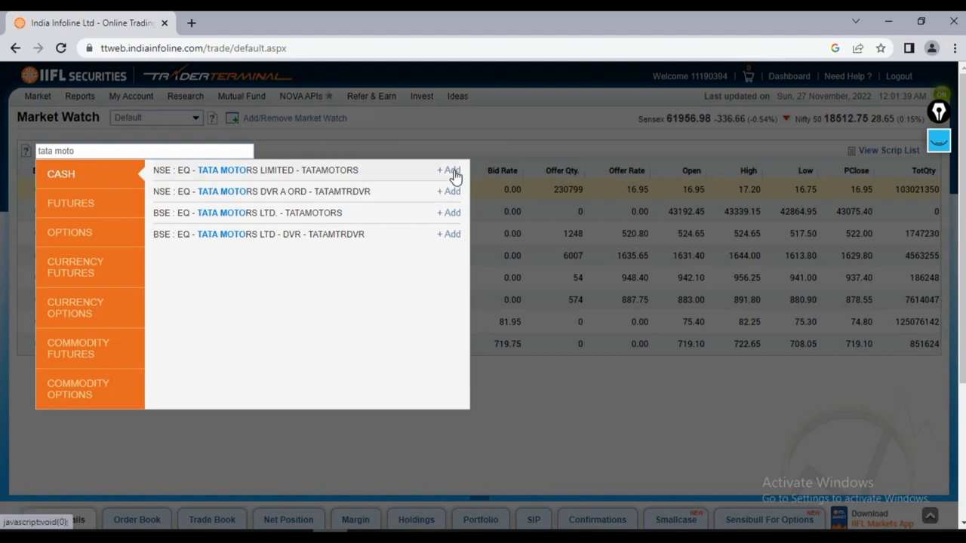
left_click(451, 171)
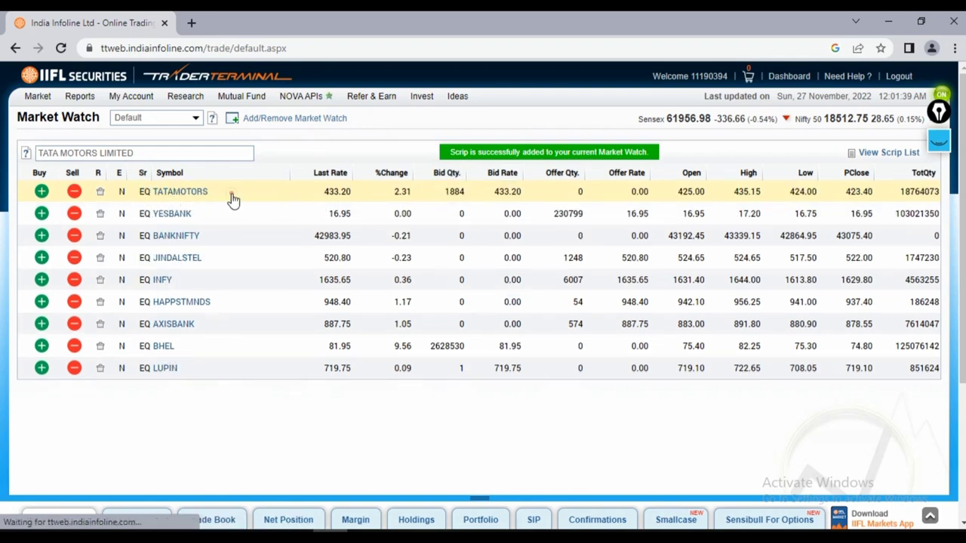
- Search Add Scrips for 'bajaj finance' and switch the results to FUTURES
left_click(175, 153)
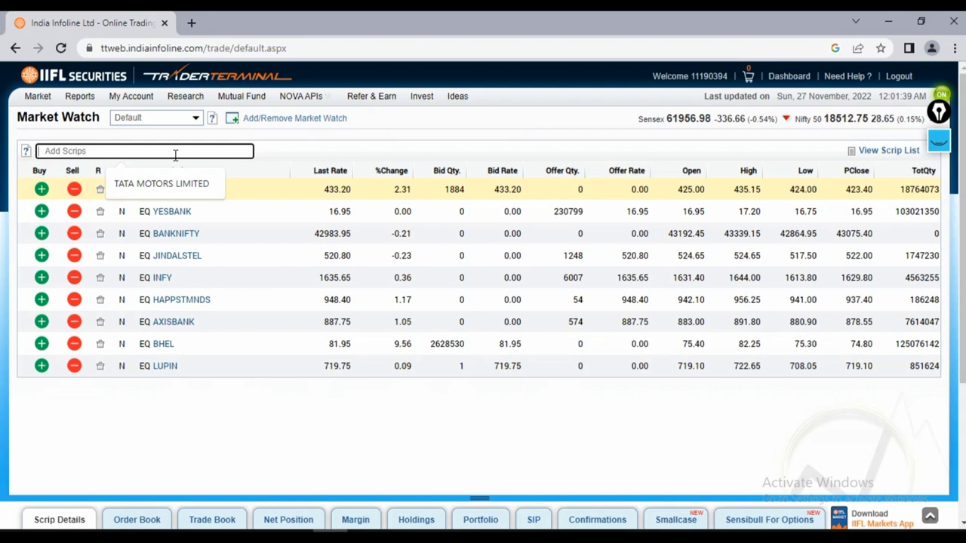
type("ba")
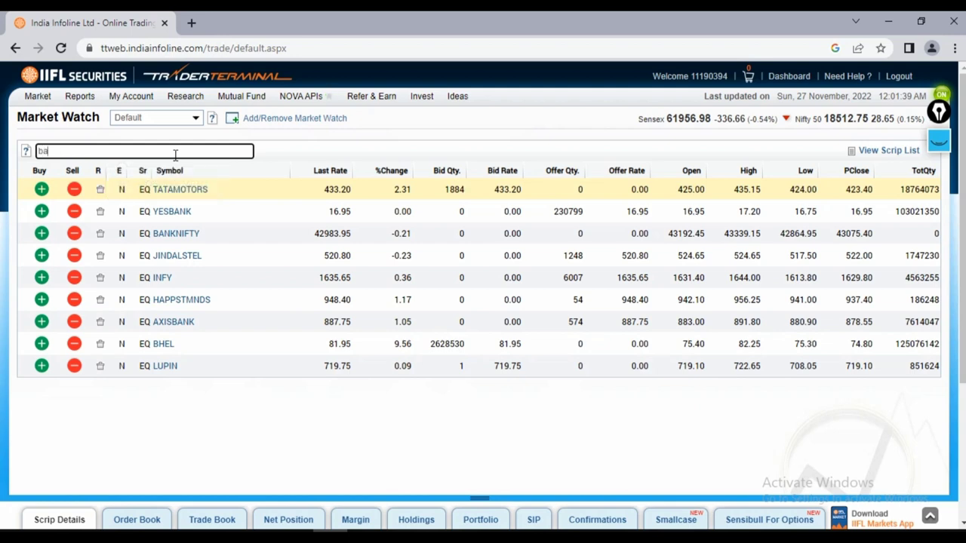
type("ja")
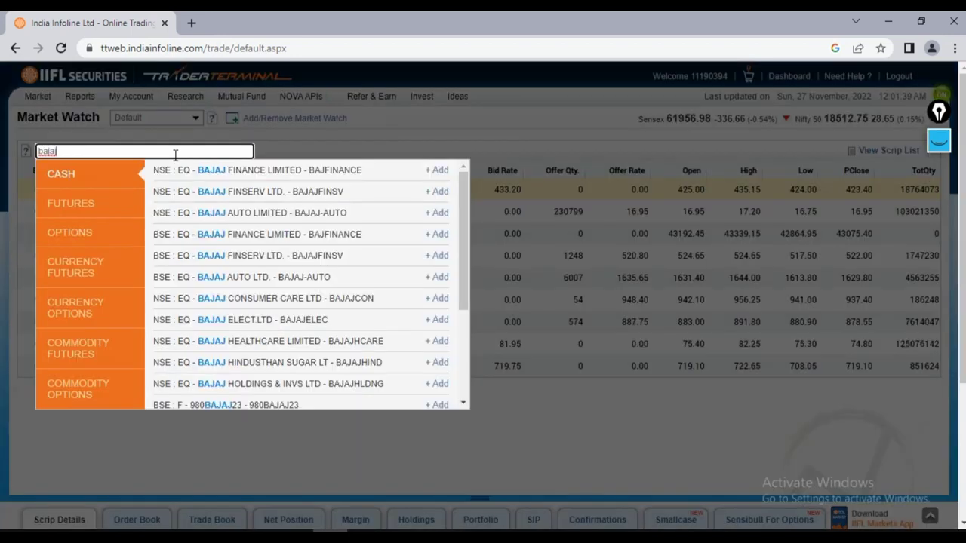
type("j fina")
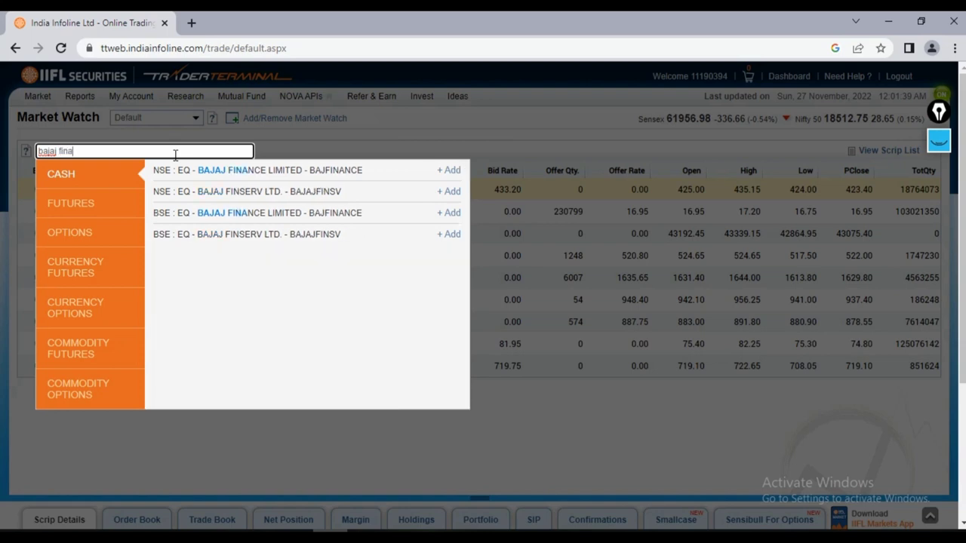
type("nce")
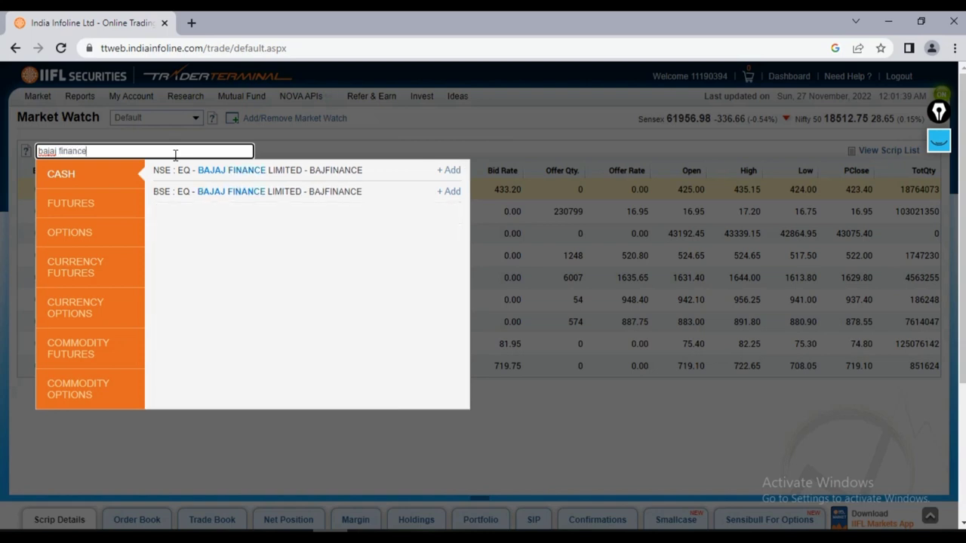
left_click(65, 208)
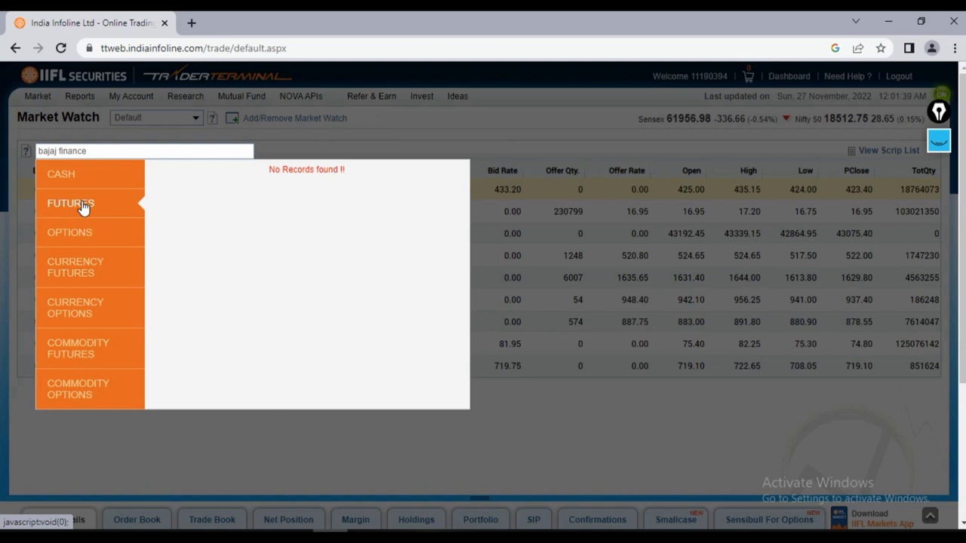
- Refine the search to 'bajfin' and add the BAJFINANCE 29 DEC 2022 futures contract
left_click(127, 151)
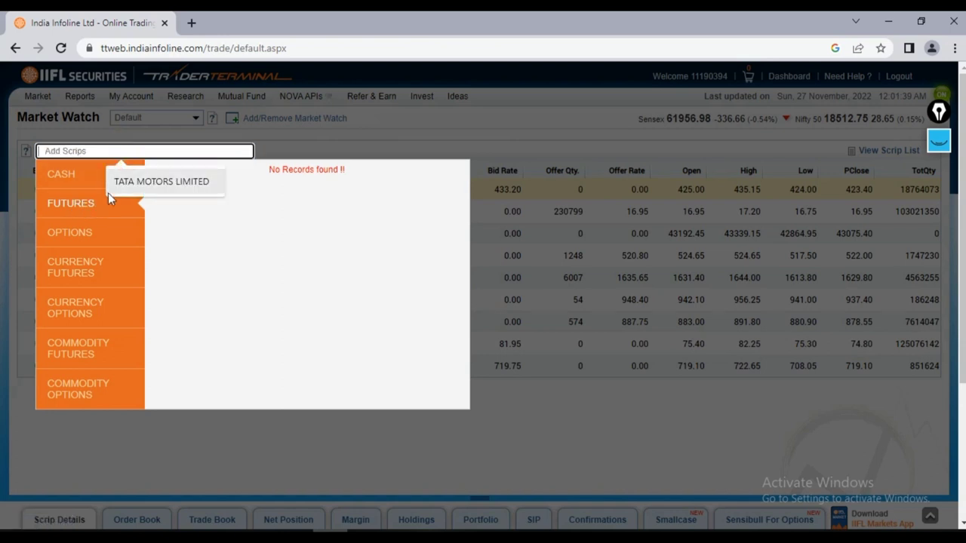
left_click(104, 149)
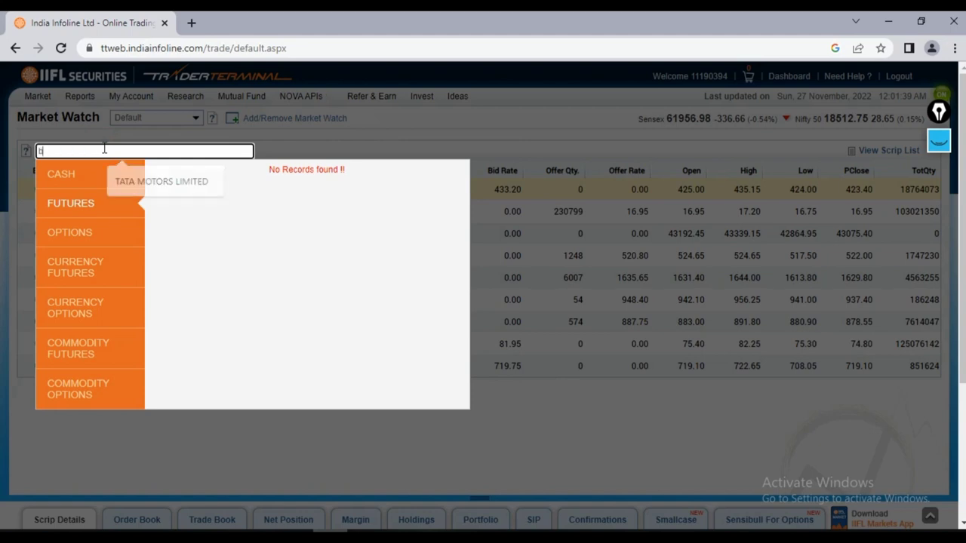
type("bajaj")
key("ctrl+a")
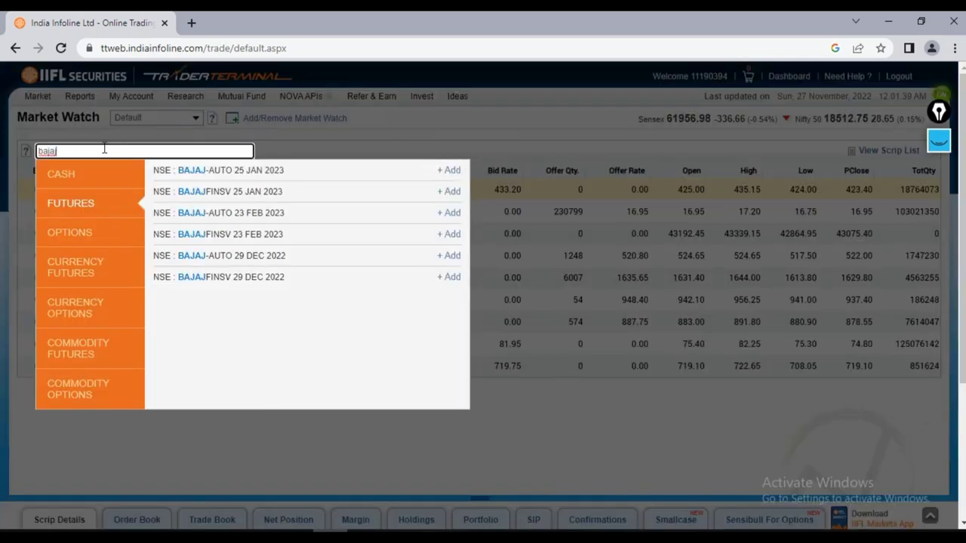
type("fin")
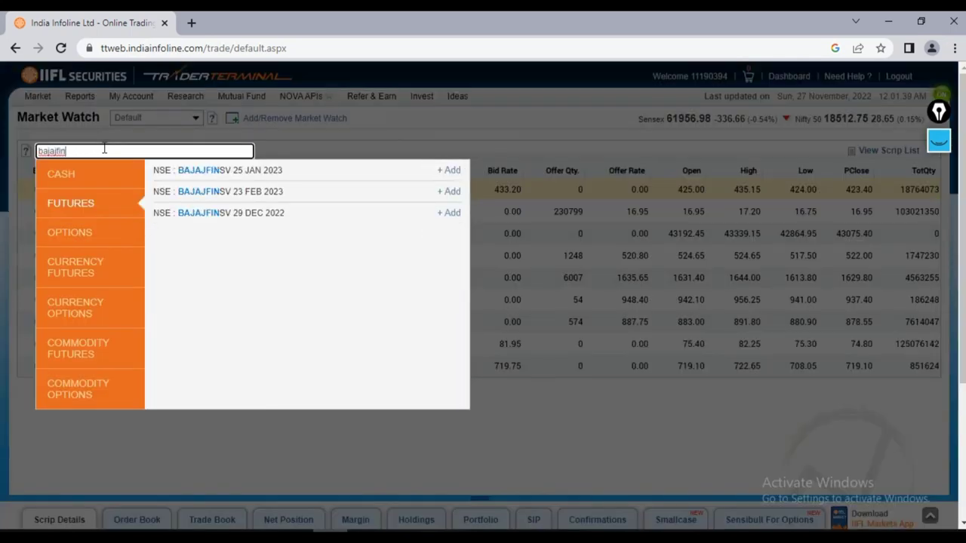
key("BackSpace")
key("BackSpace")
key("BackSpace")
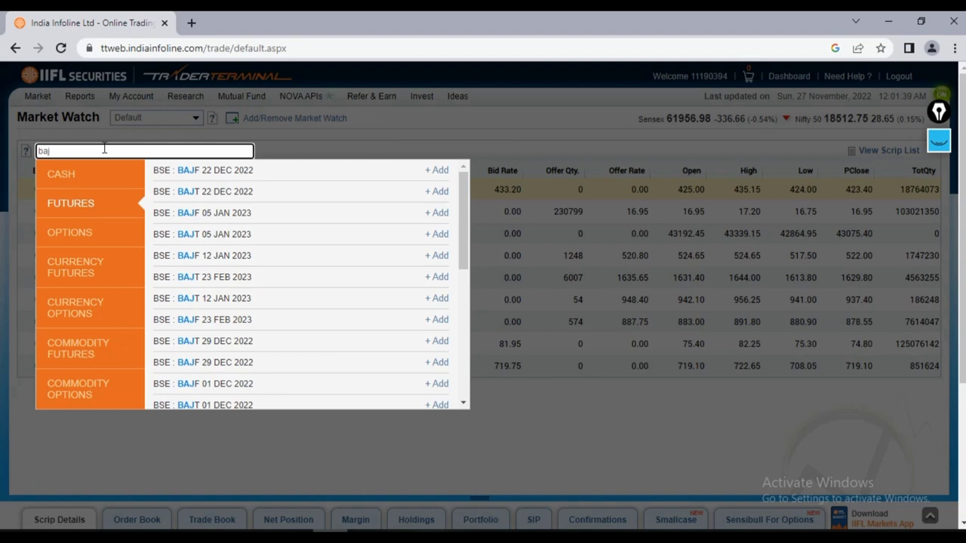
type("fin")
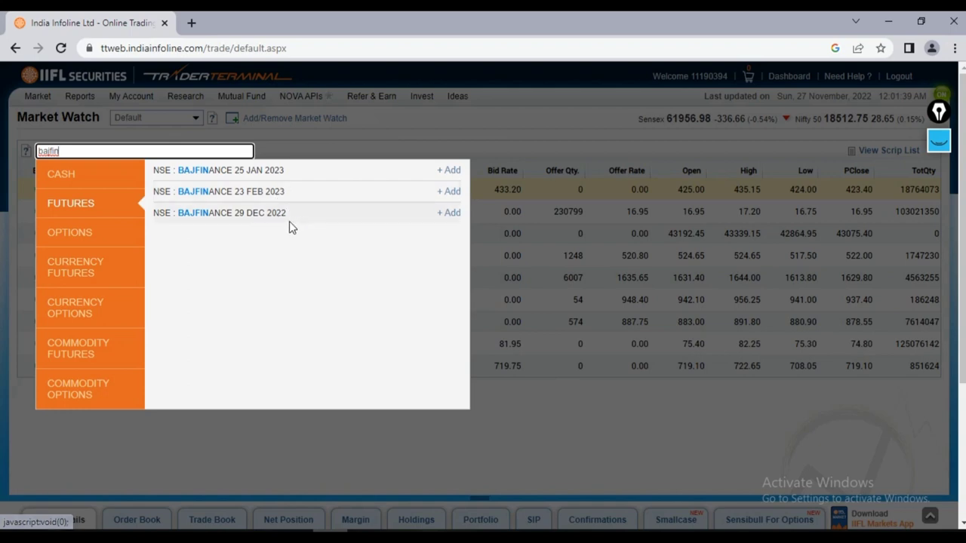
left_click(451, 215)
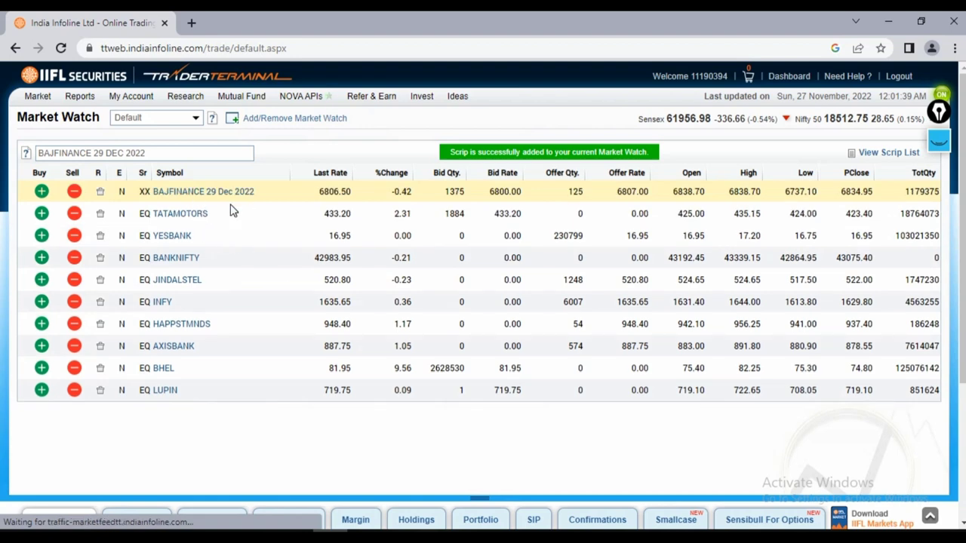
- Search Add Scrips for 'banknifty' and switch the results to Options contracts
left_click(122, 154)
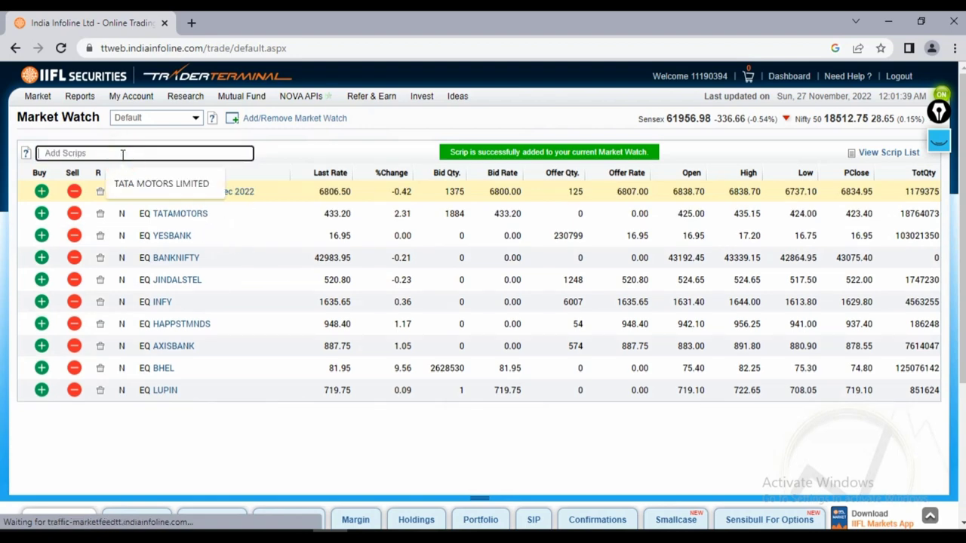
left_click(121, 154)
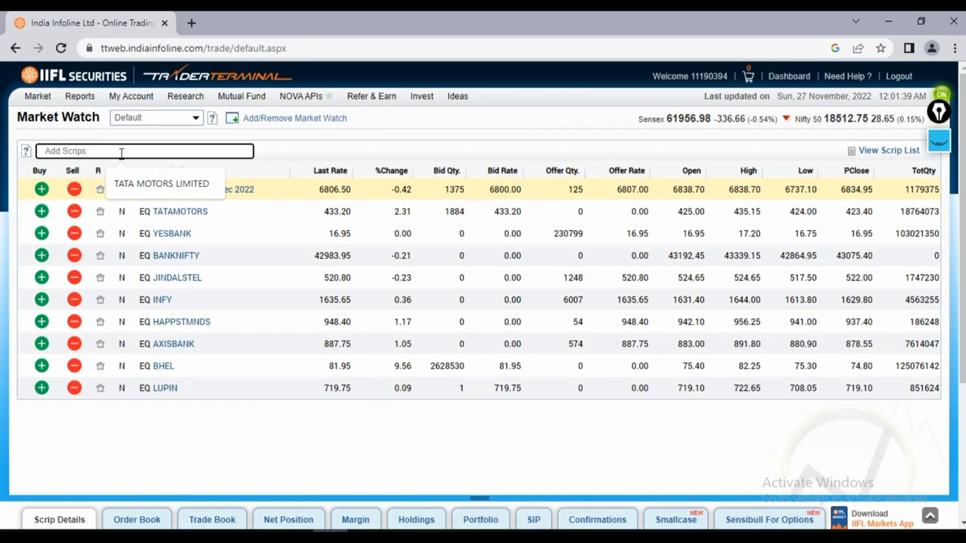
type("banknif")
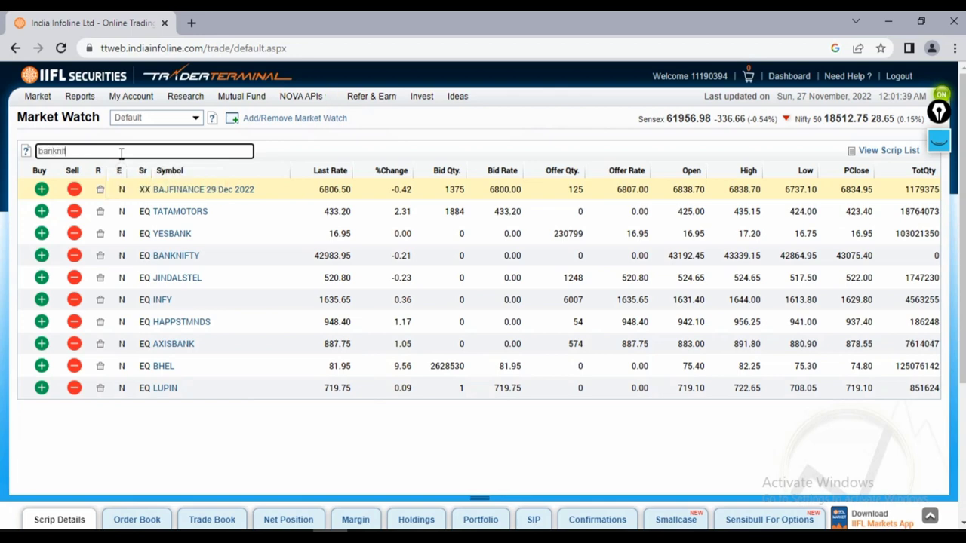
type("ty")
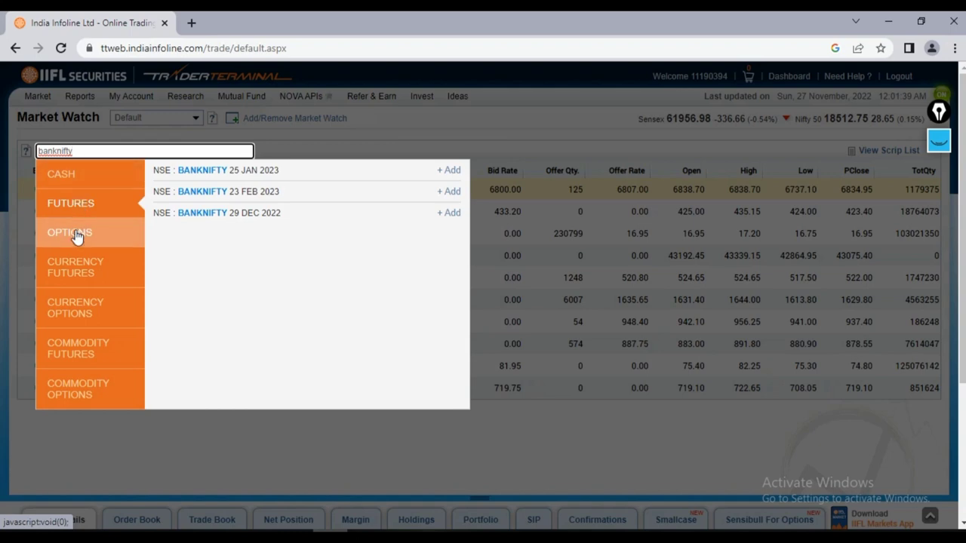
left_click(75, 235)
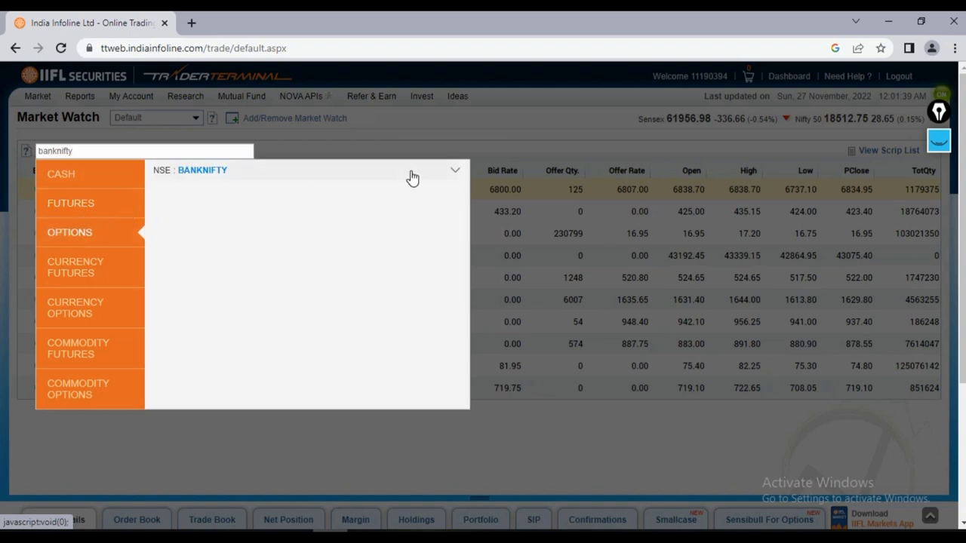
- Choose the 01 Dec 2022 call at strike 43500 and add it to Market Watch
left_click(454, 175)
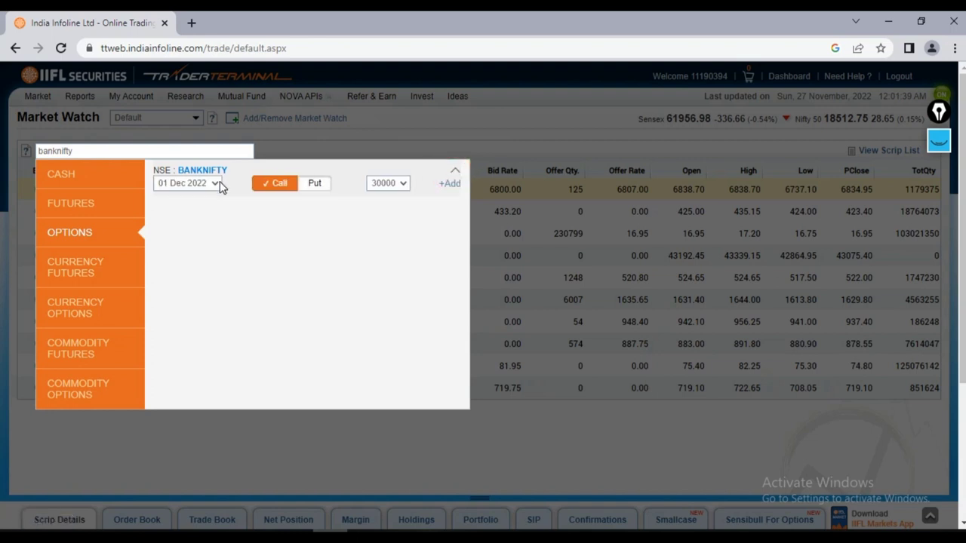
left_click(220, 187)
left_click(225, 193)
left_click(391, 187)
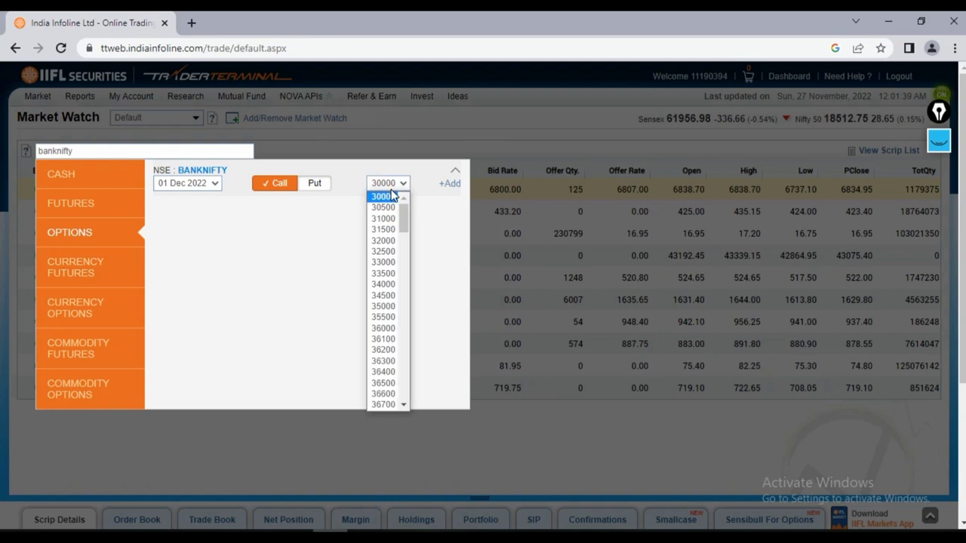
type("435")
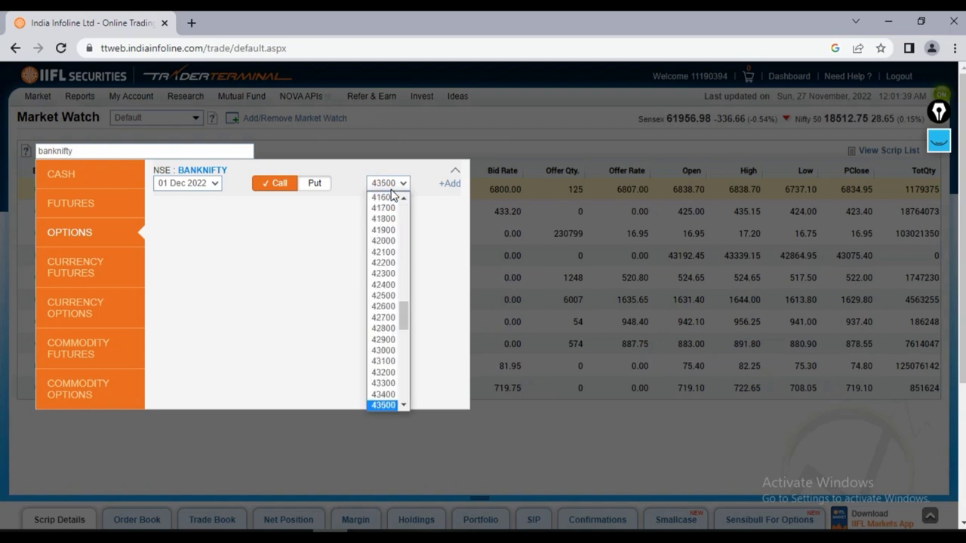
left_click(384, 404)
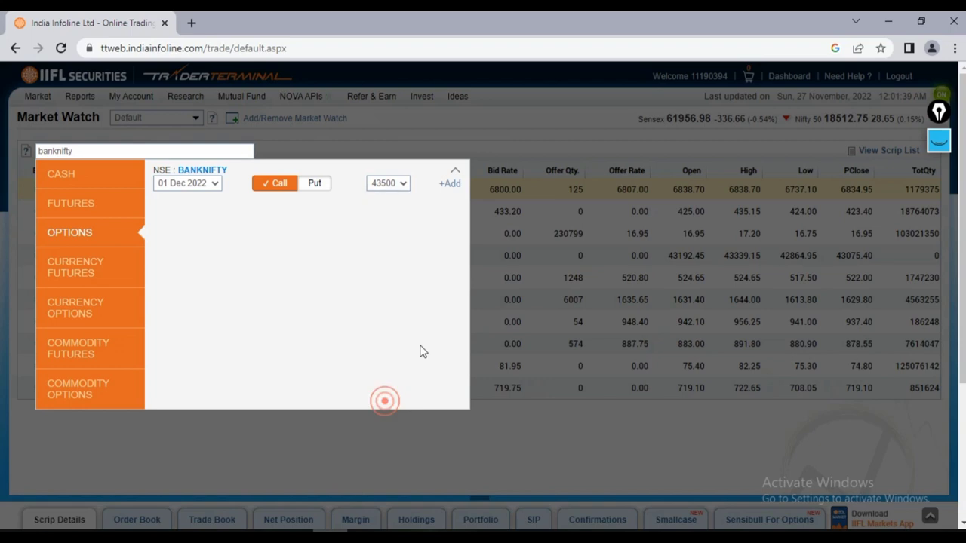
left_click(450, 189)
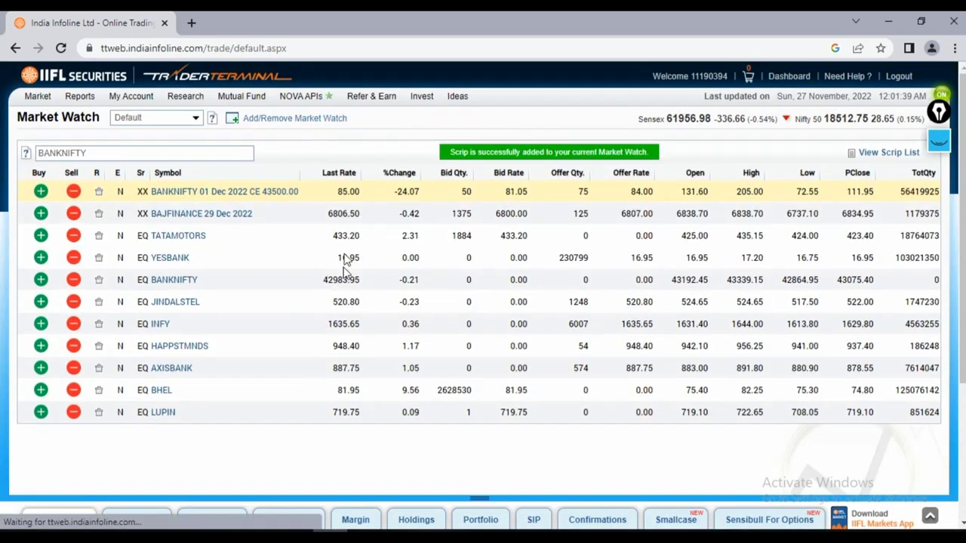
left_click(331, 192)
left_click_drag(308, 160, 308, 241)
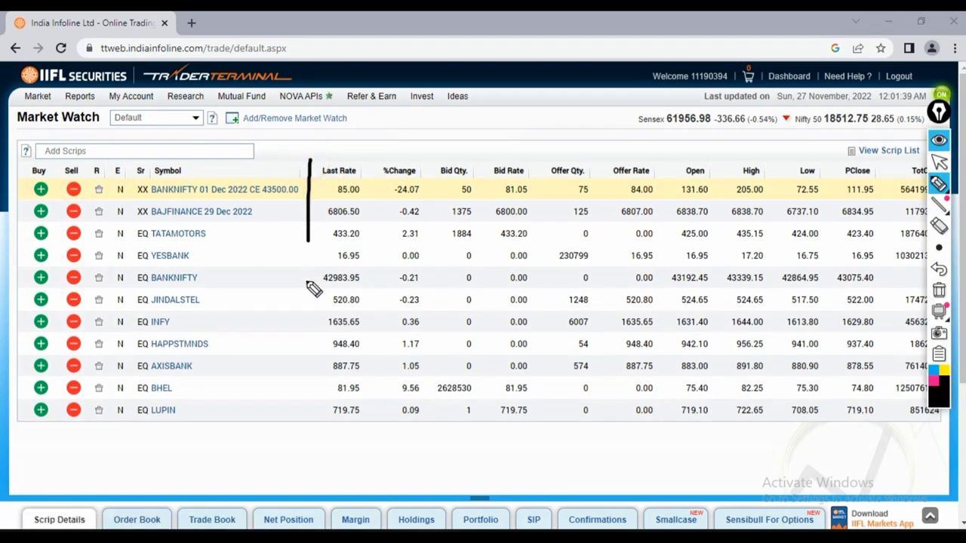
mouse_move(311, 285)
left_mouse_down()
mouse_move(384, 198)
mouse_move(319, 168)
left_mouse_up()
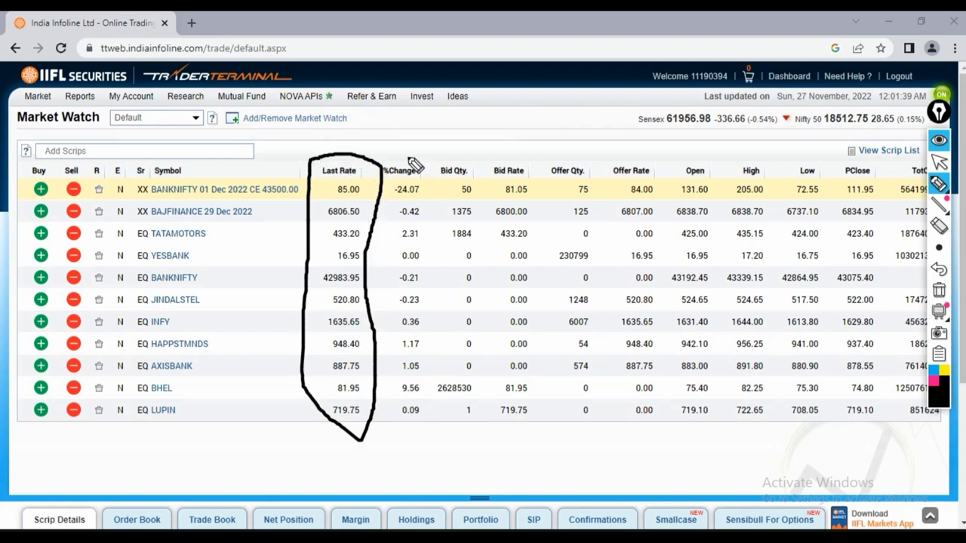
mouse_move(404, 153)
left_mouse_down()
mouse_move(418, 141)
mouse_move(423, 154)
left_mouse_up()
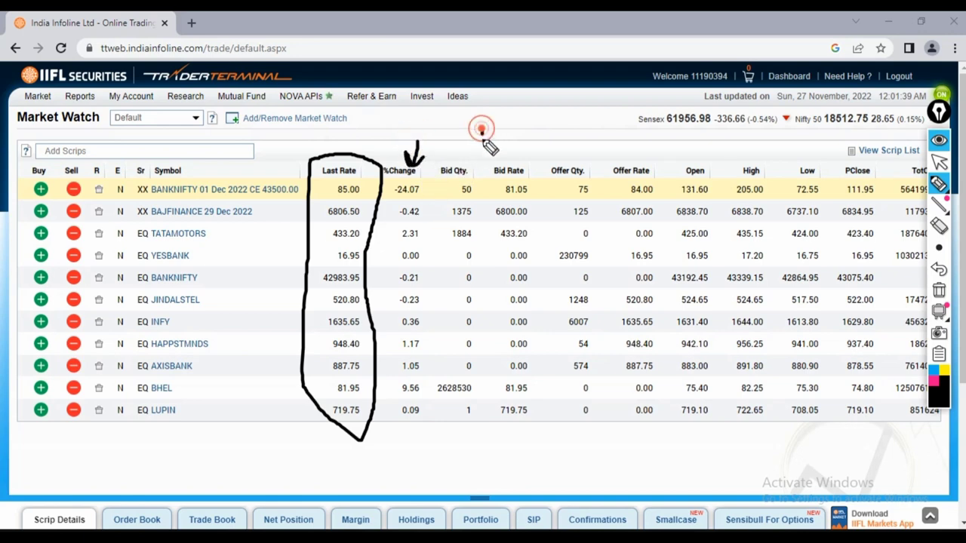
mouse_move(481, 128)
left_mouse_down()
mouse_move(480, 166)
mouse_move(532, 148)
mouse_move(582, 149)
left_mouse_up()
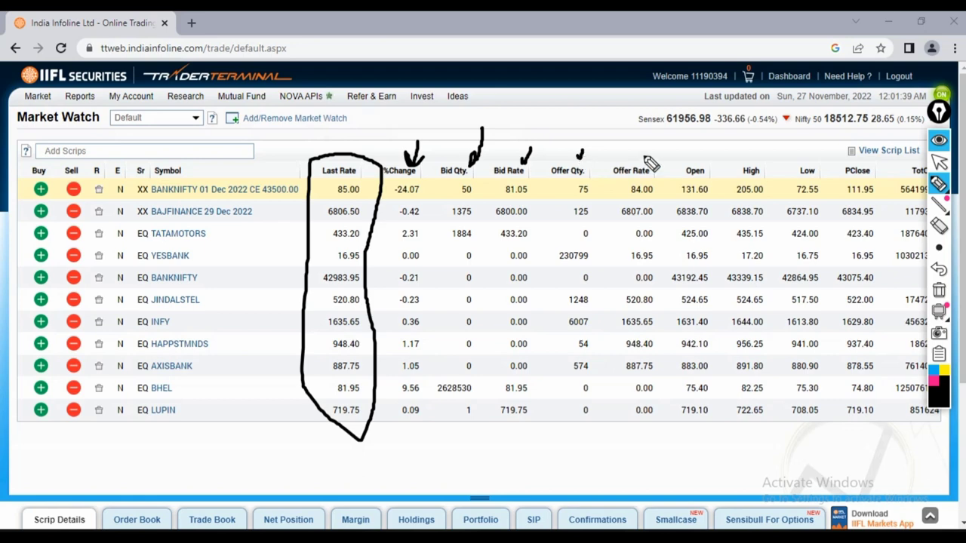
left_click_drag(641, 145, 639, 158)
mouse_move(700, 146)
left_mouse_down()
mouse_move(698, 165)
mouse_move(744, 164)
left_mouse_up()
mouse_move(801, 153)
left_mouse_down()
mouse_move(802, 163)
mouse_move(837, 157)
left_mouse_up()
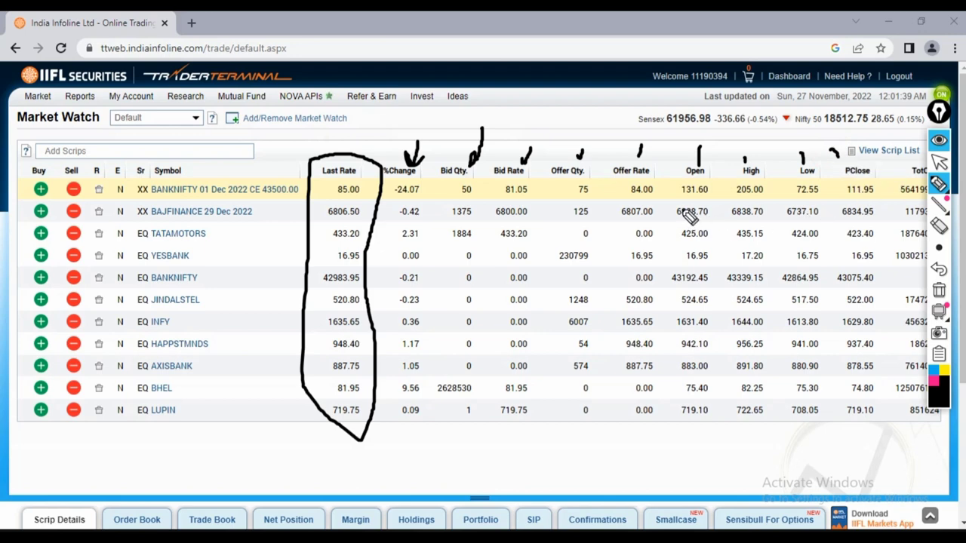
key("ctrl+shift+1")
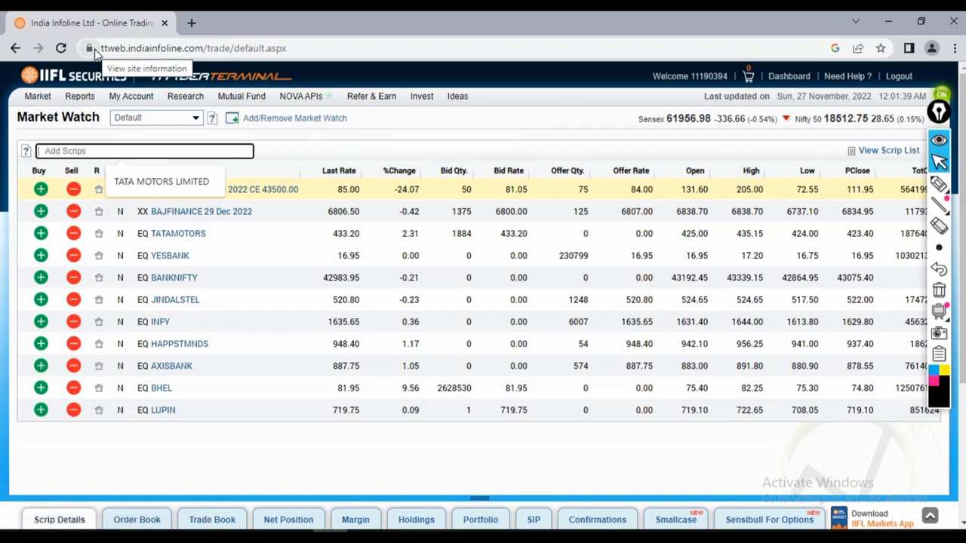
type("gold")
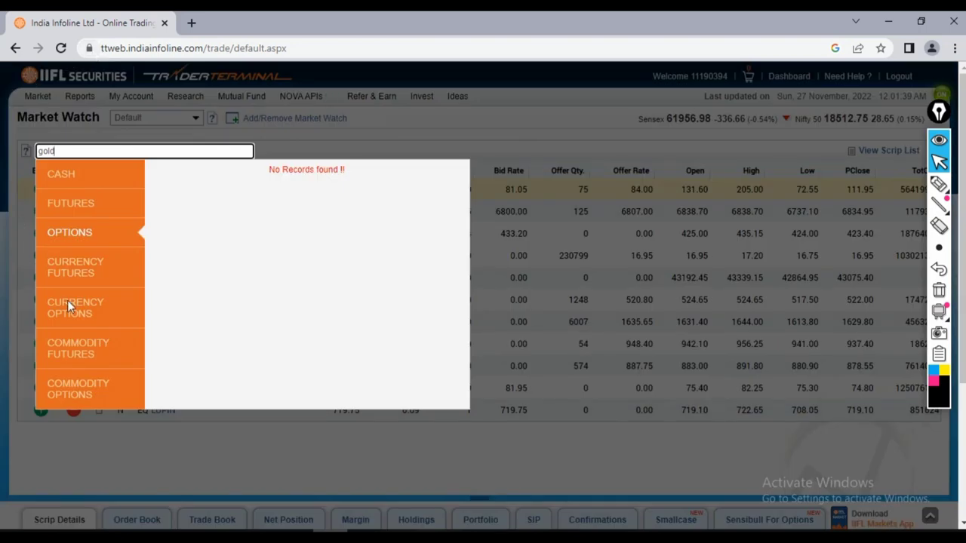
- Filter the gold results to Commodity Futures and add the MCX GOLD 05 Dec 2022 future
left_click(76, 350)
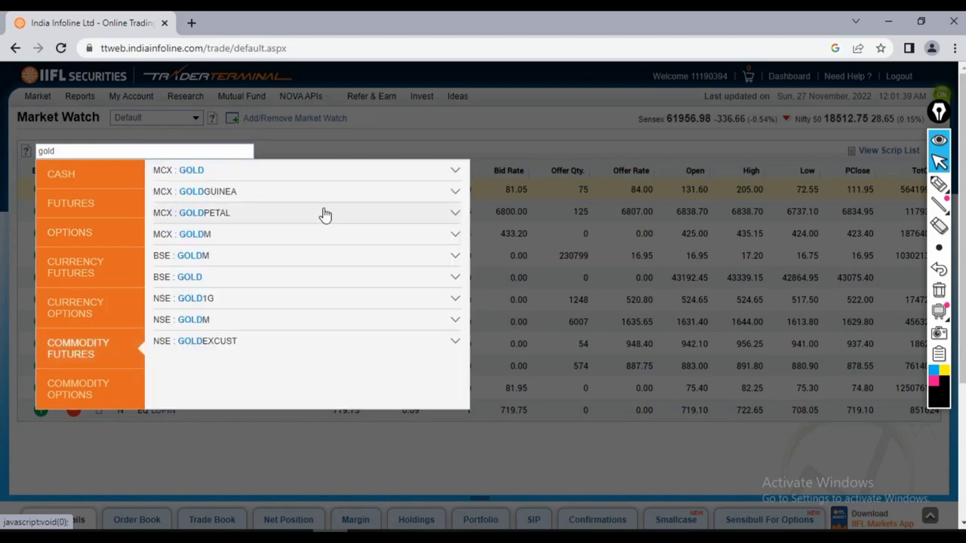
left_click(456, 172)
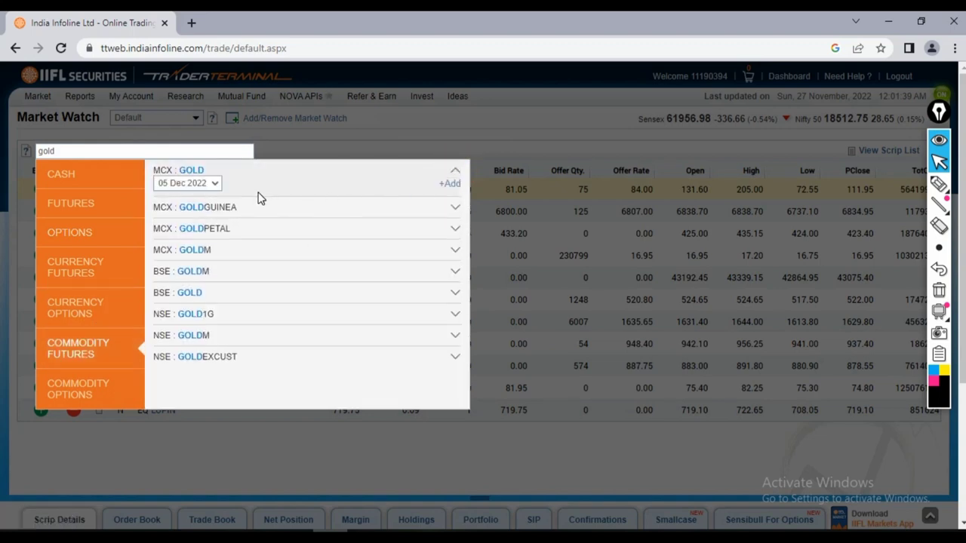
left_click(452, 183)
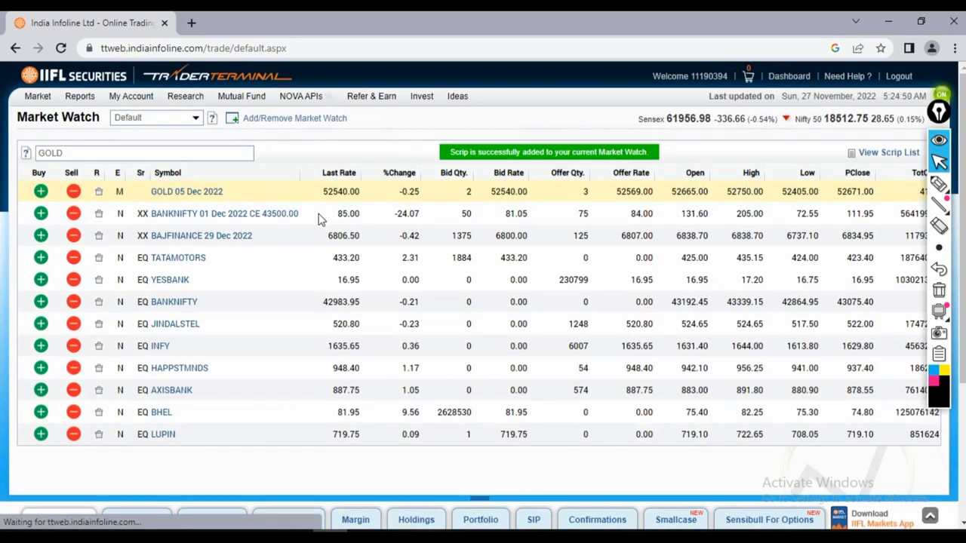
left_click(306, 193)
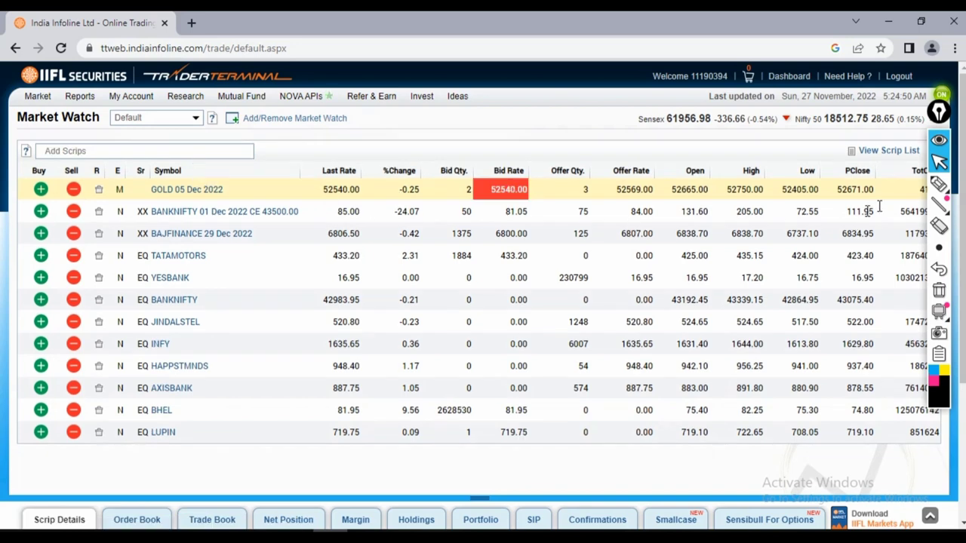
mouse_move(930, 186)
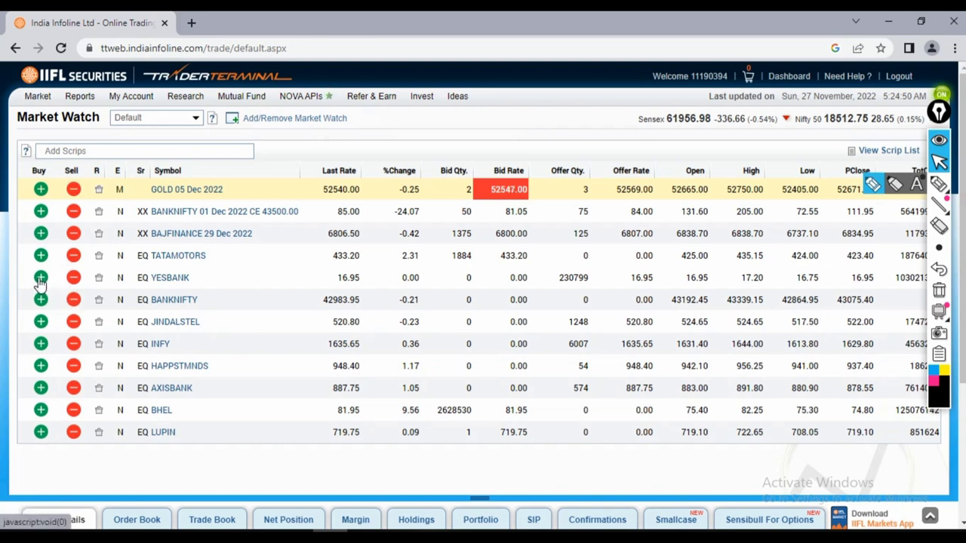
- Open a YESBANK buy order with Regular Lot and total quantity 10 at price 16.95
left_click(40, 278)
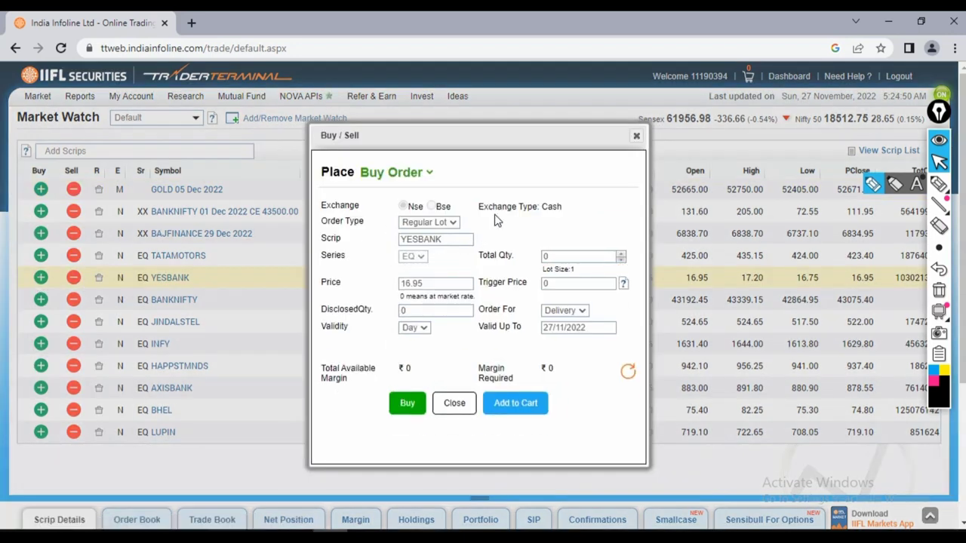
left_click(417, 226)
left_click(453, 223)
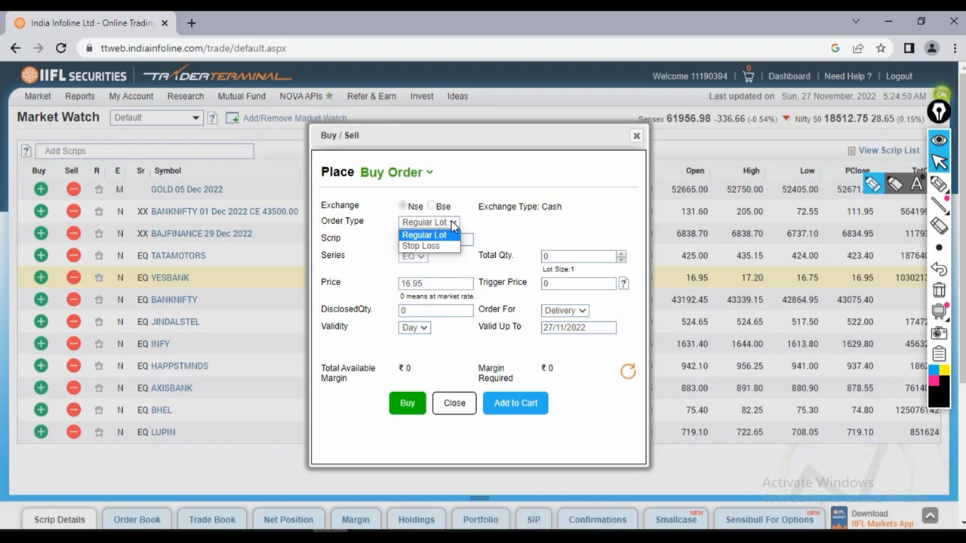
left_click(483, 220)
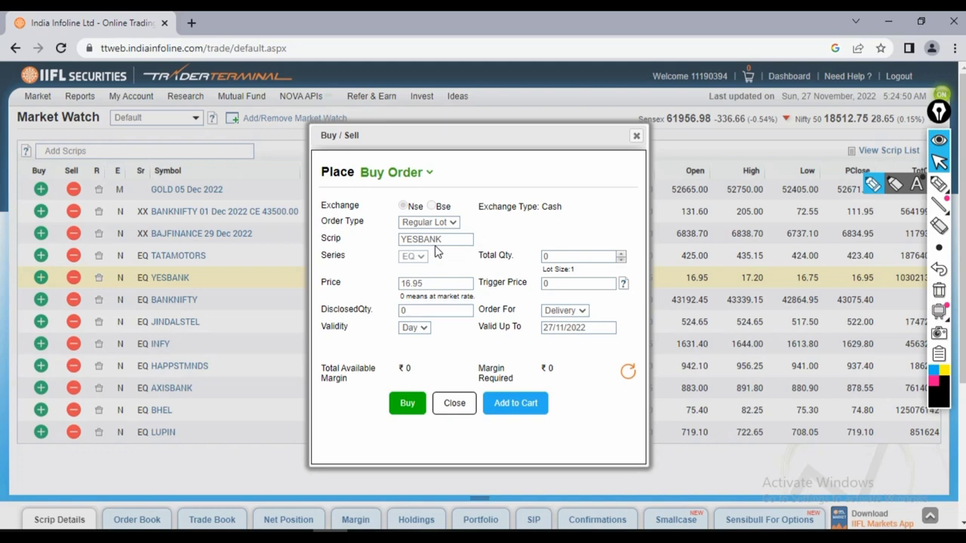
double_click(548, 257)
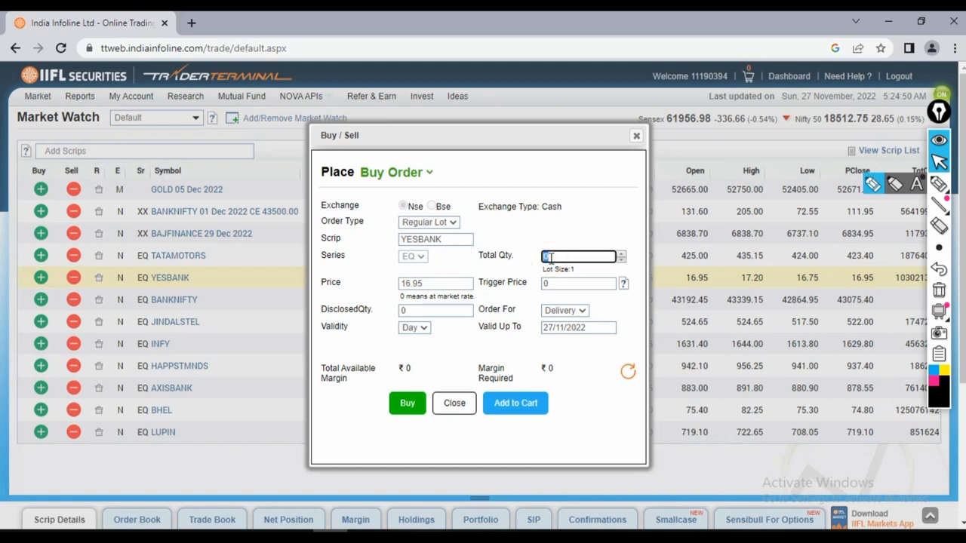
type("10")
double_click(439, 282)
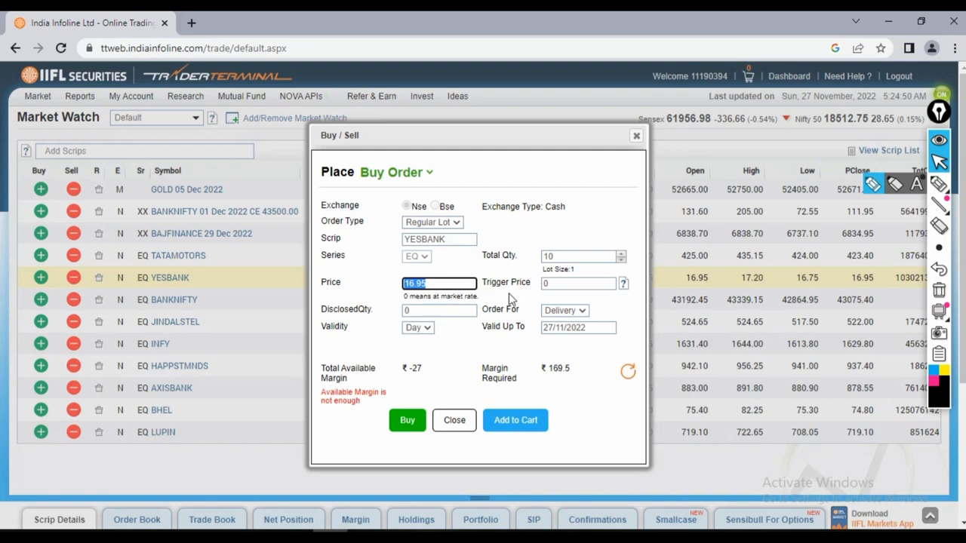
- Review trigger price, disclosed quantity and Delivery product, then close the YESBANK order unplaced
left_click(571, 287)
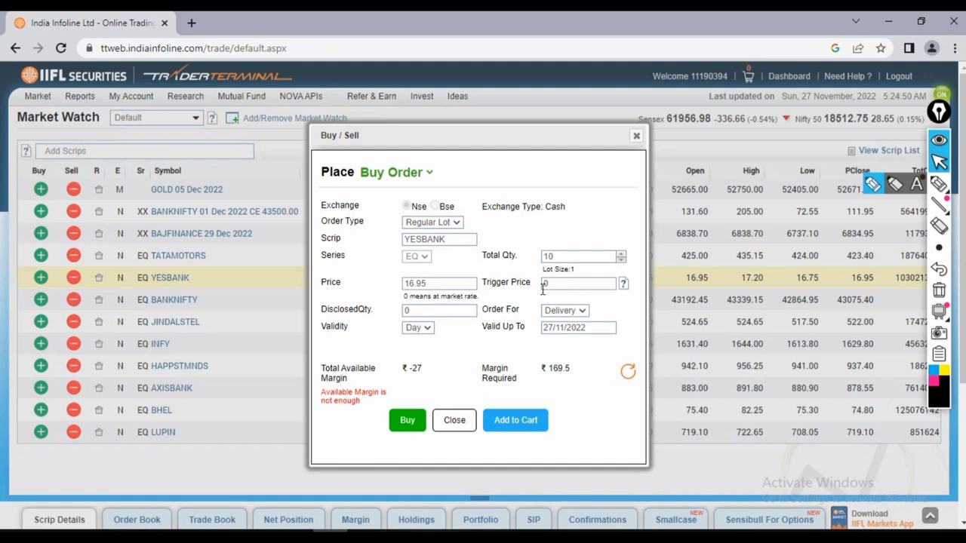
double_click(556, 284)
left_click(449, 312)
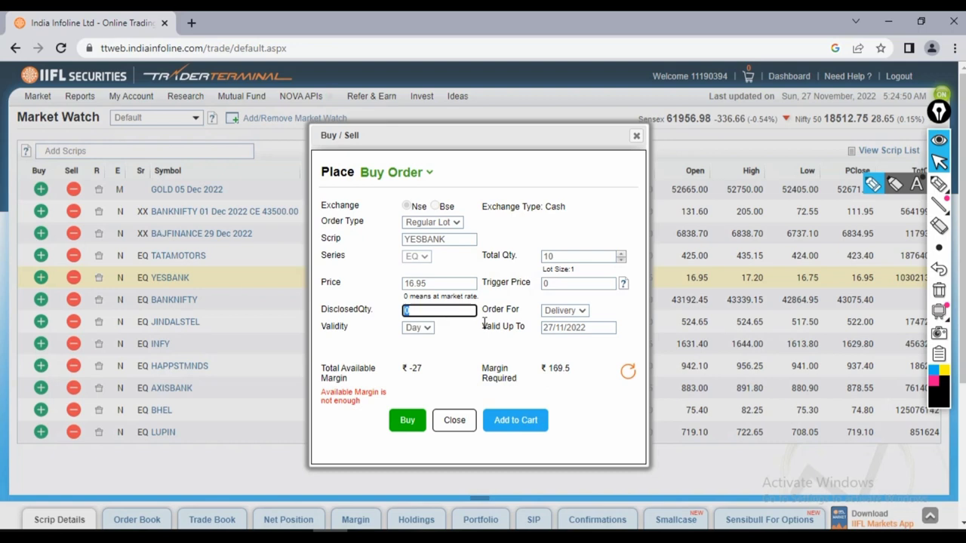
left_click(581, 316)
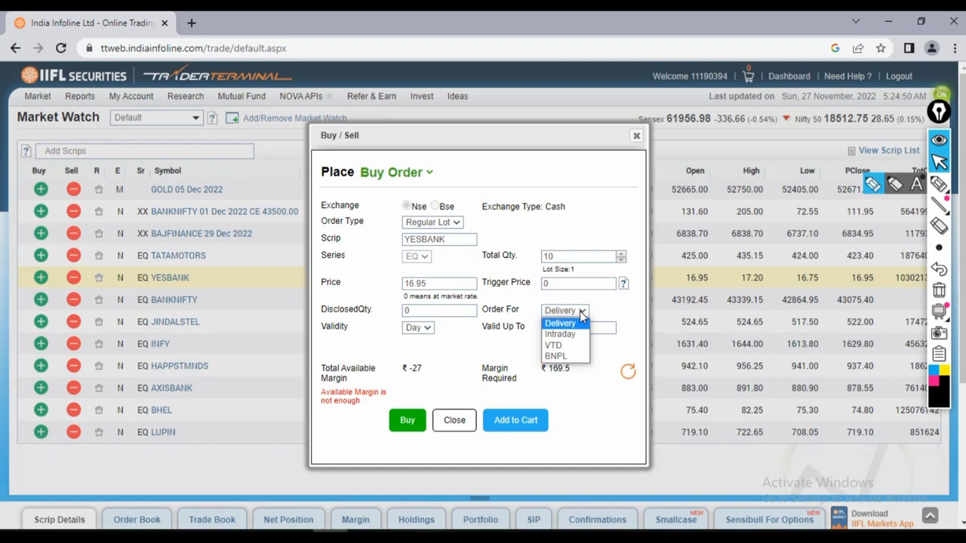
left_click(425, 351)
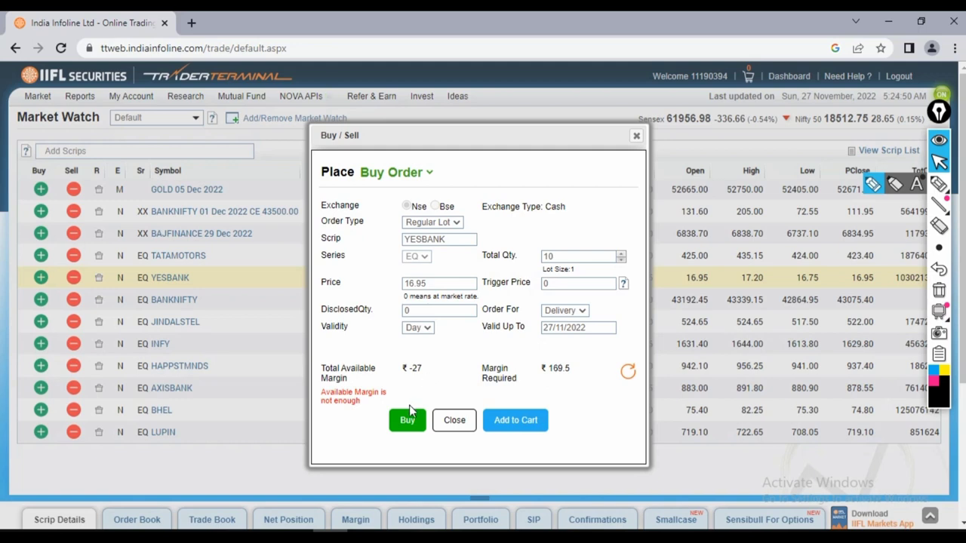
left_click(636, 137)
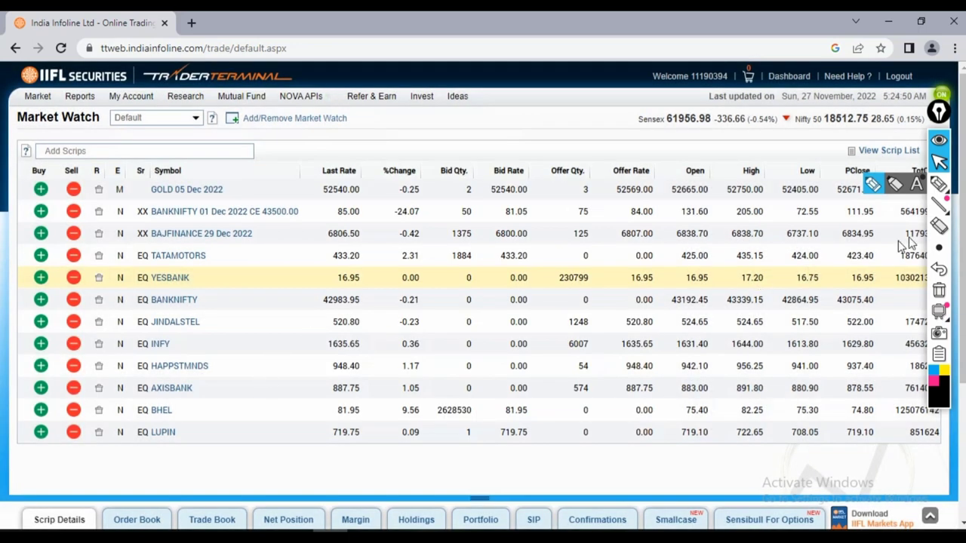
- Draw an annotation arrow, then view the empty Order Book followed by the empty Trade Book
mouse_move(400, 235)
left_mouse_down()
mouse_move(232, 383)
mouse_move(184, 484)
left_mouse_up()
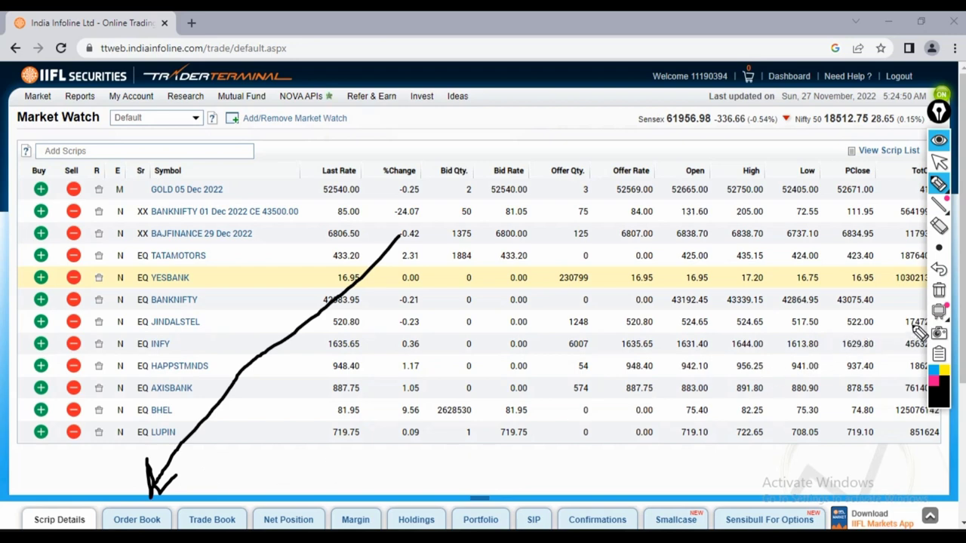
left_click(939, 161)
left_click(137, 519)
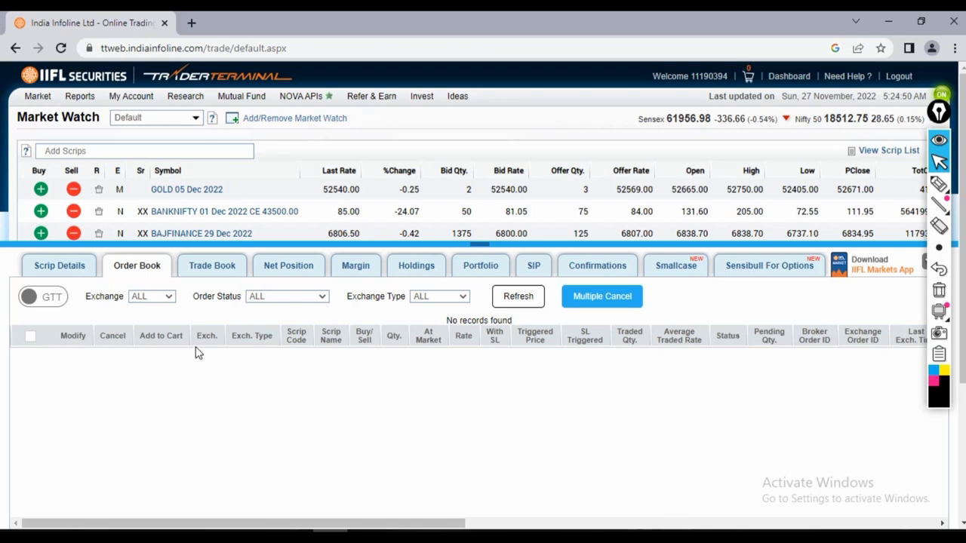
left_click(201, 278)
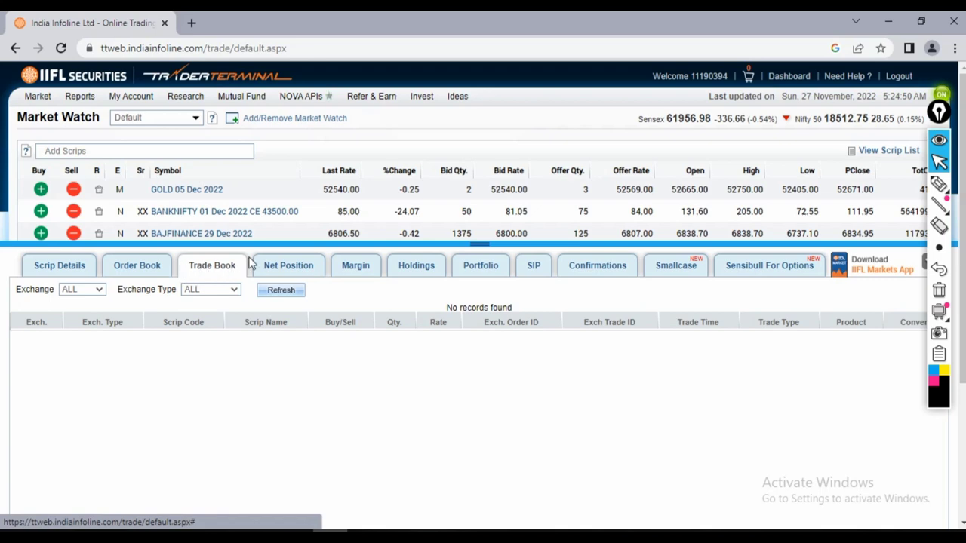
- Go through Net Position and Margin to Holdings listing one RPOWER and one AXISBPSETF share
left_click(282, 273)
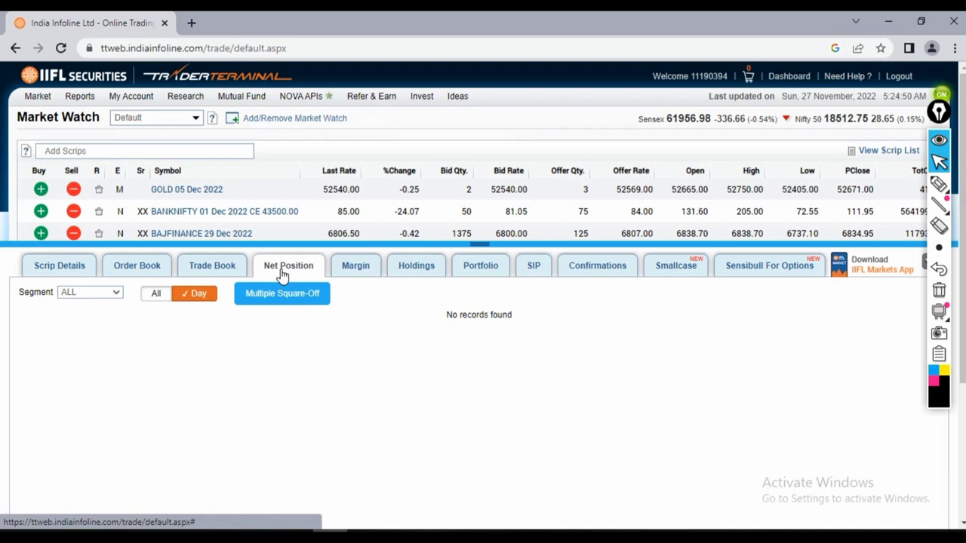
left_click(351, 268)
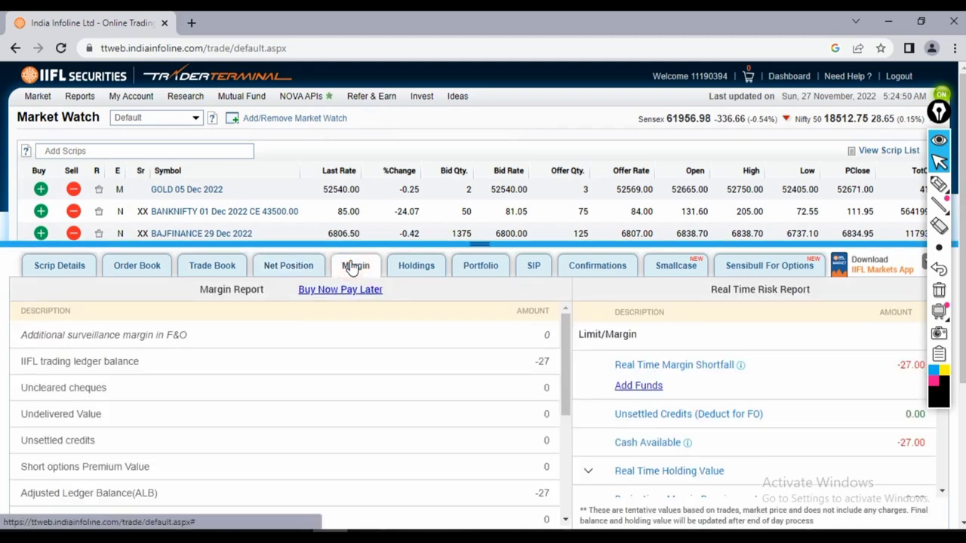
left_click(432, 268)
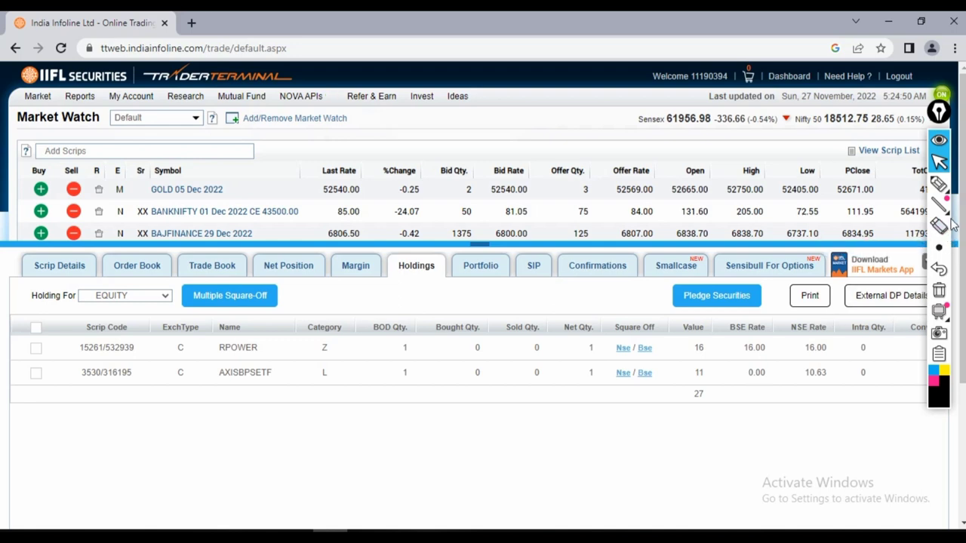
left_click(938, 183)
mouse_move(626, 326)
left_mouse_down()
mouse_move(667, 340)
mouse_move(636, 326)
left_mouse_up()
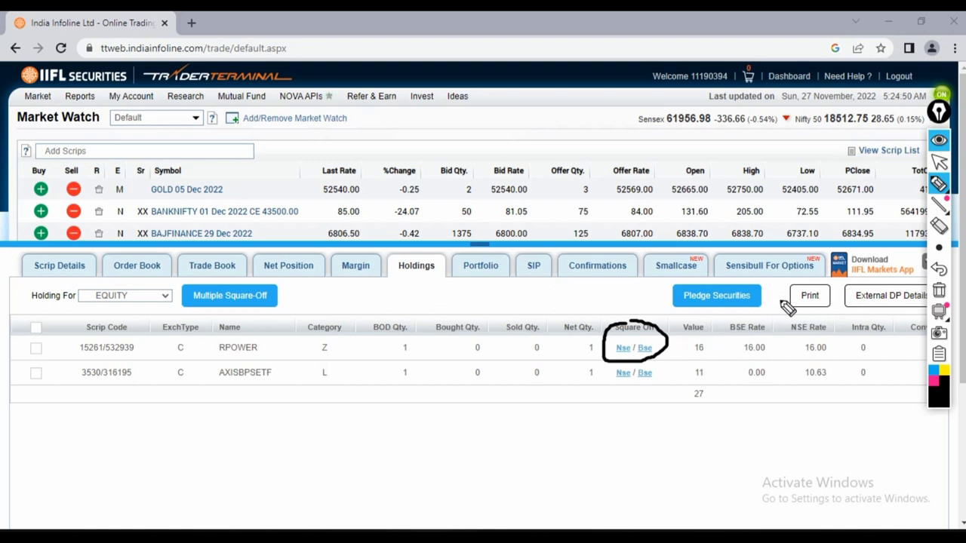
mouse_move(951, 191)
left_click(939, 161)
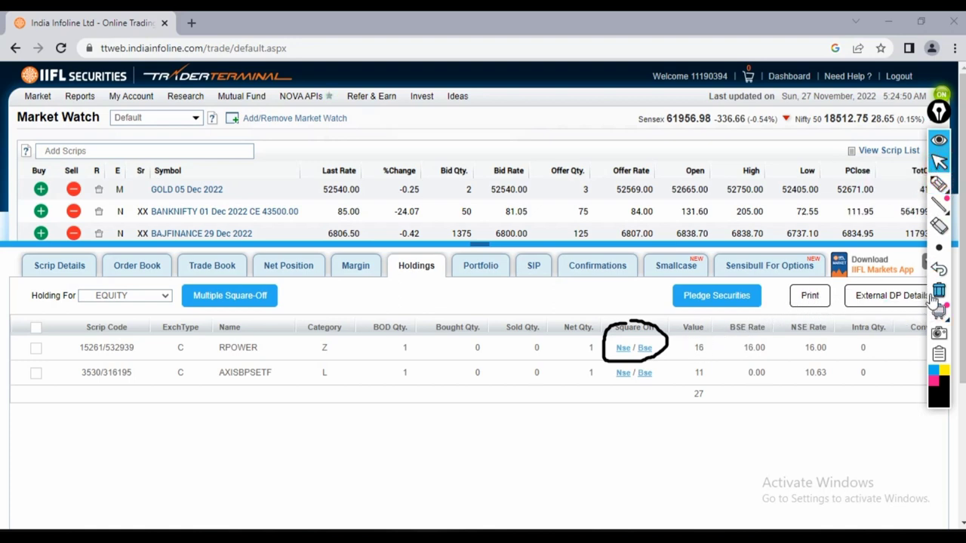
left_click(938, 290)
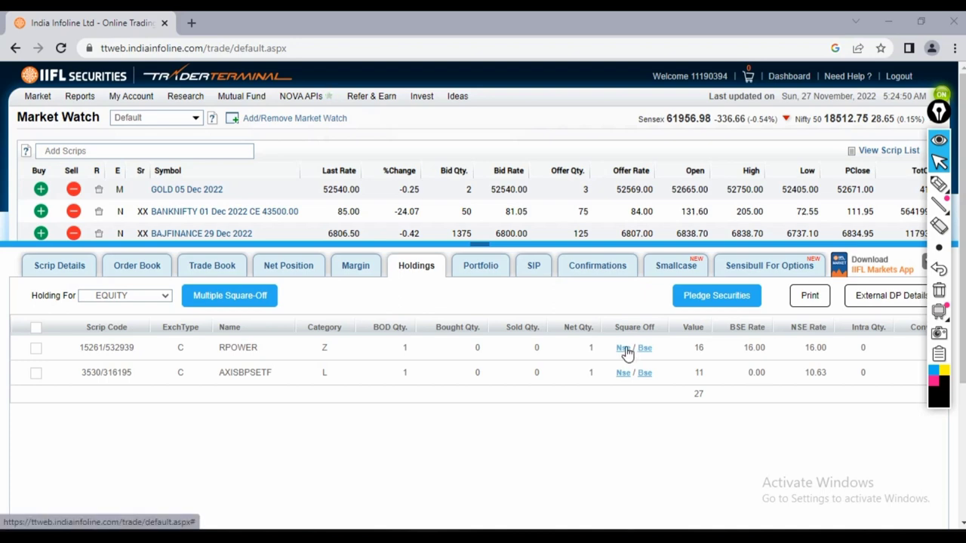
left_click(624, 349)
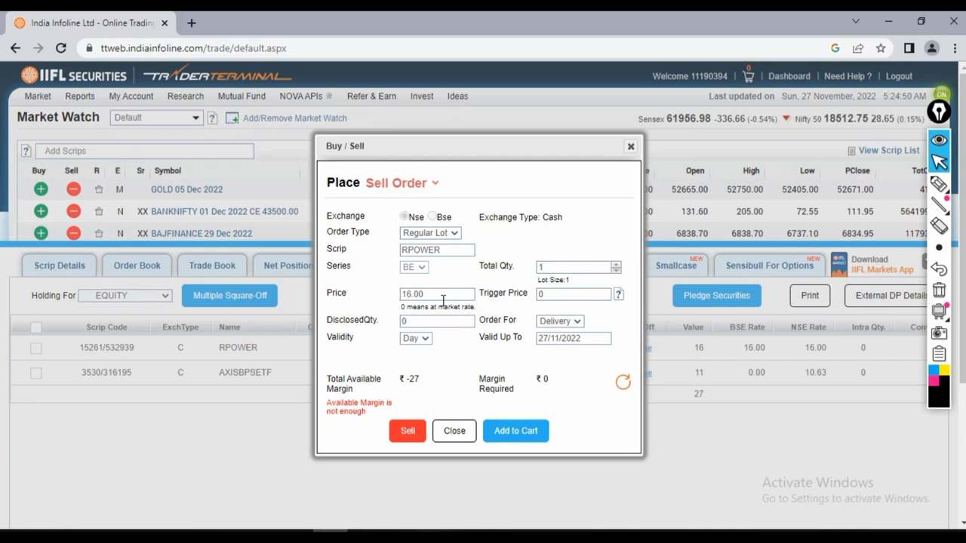
left_click(631, 146)
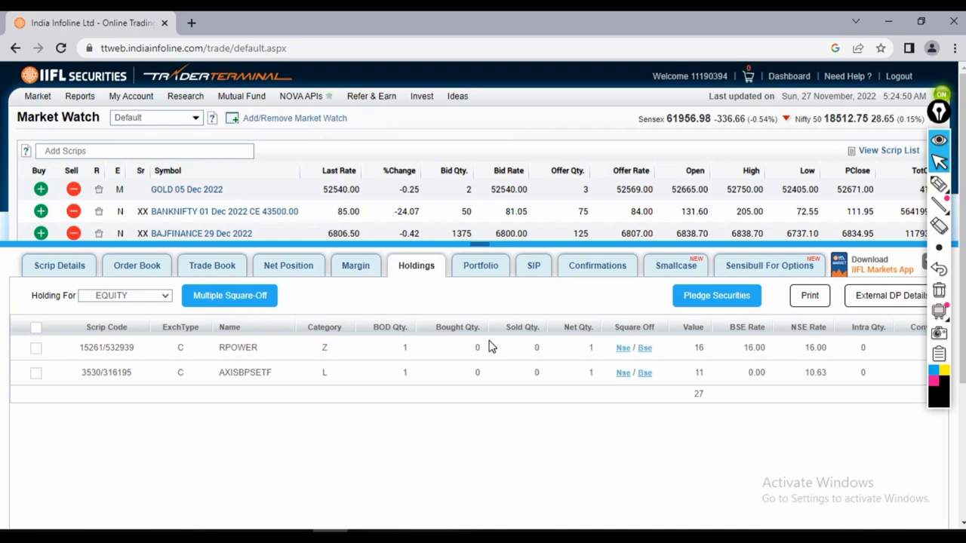
- Show the Portfolio with Grouping set to None, then open the empty SIP Registration Book
left_click(490, 276)
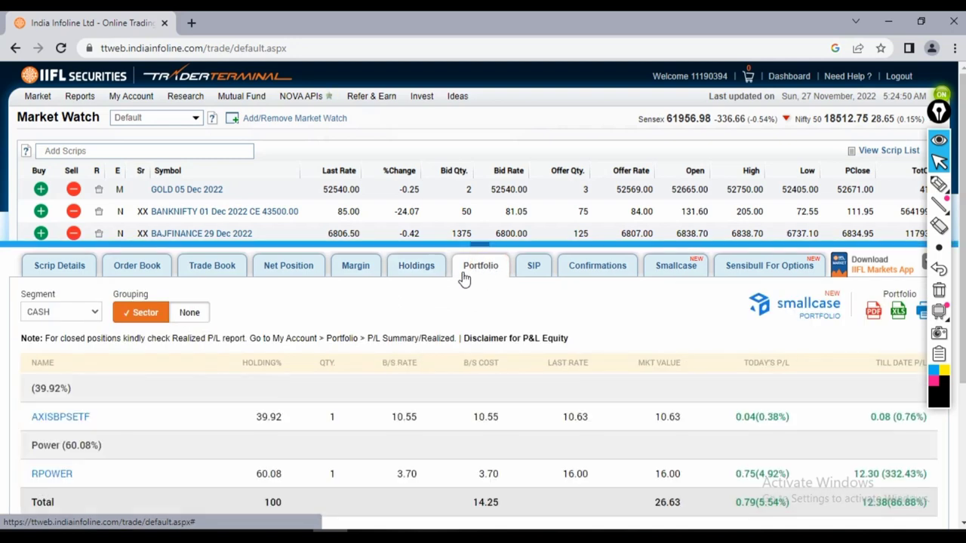
scroll(321, 343, "down", 2)
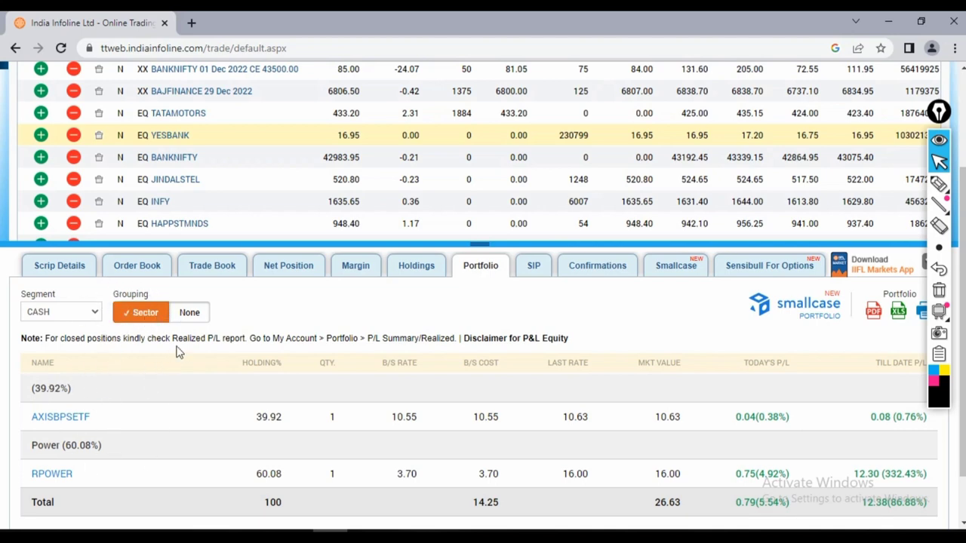
left_click(192, 314)
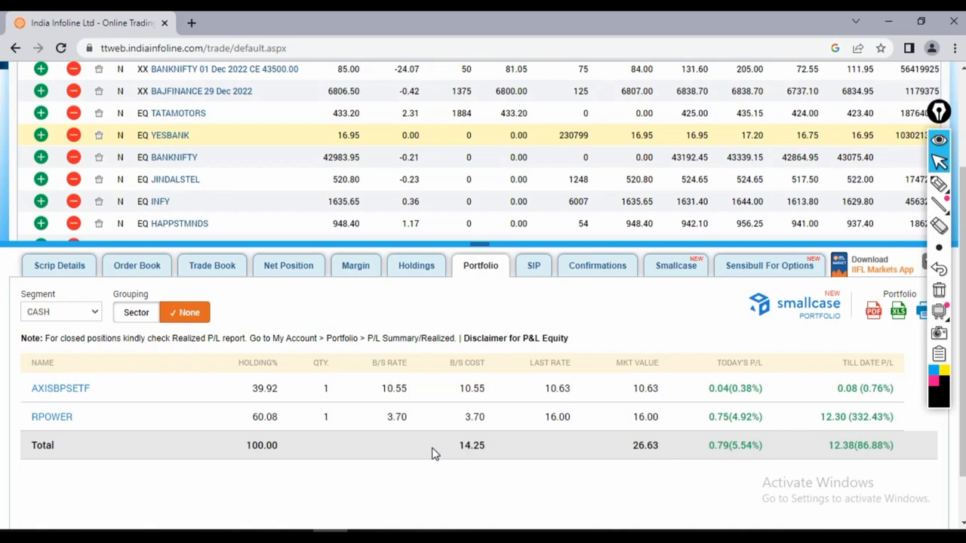
left_click(542, 273)
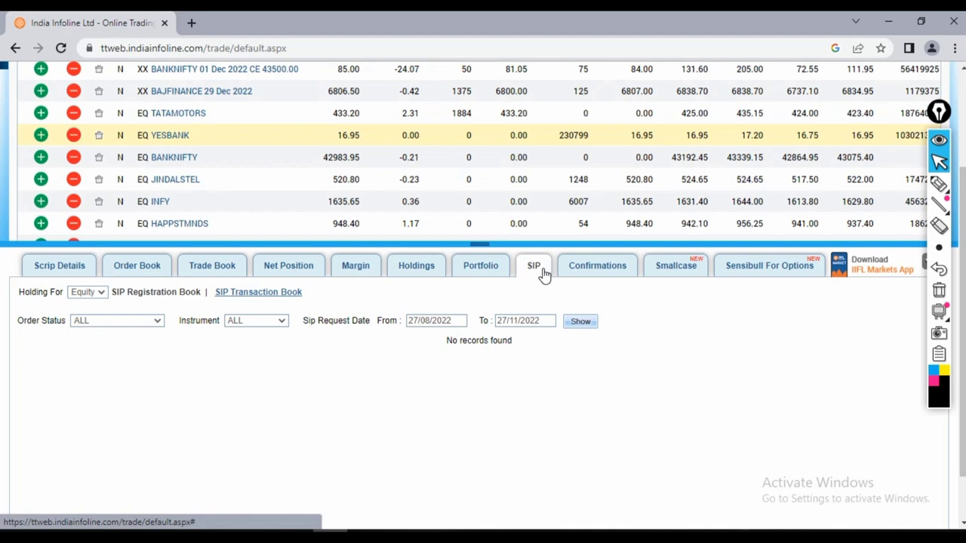
- Browse the Confirmations, Smallcase and Sensibull tabs, then show TATAMOTORS Scrip Details at 433.20
left_click(596, 273)
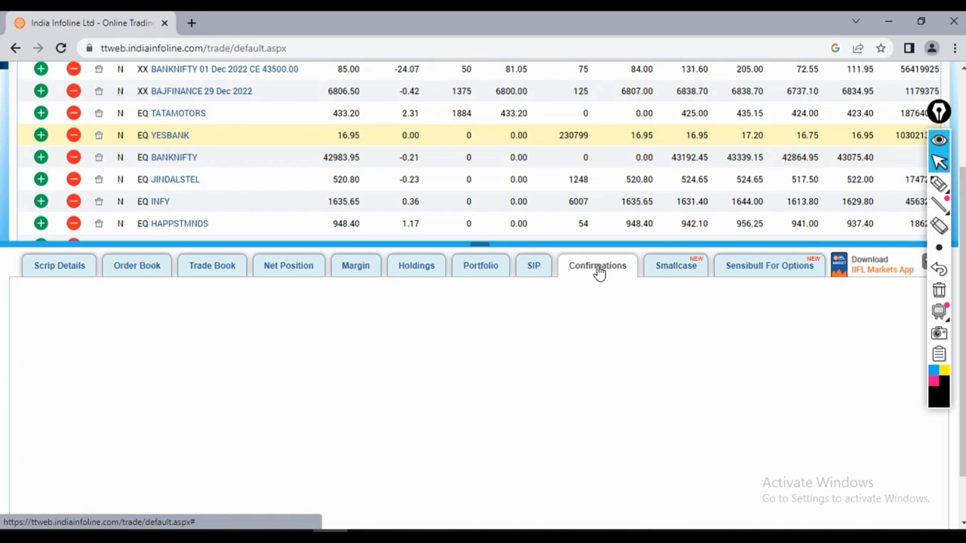
left_click(677, 268)
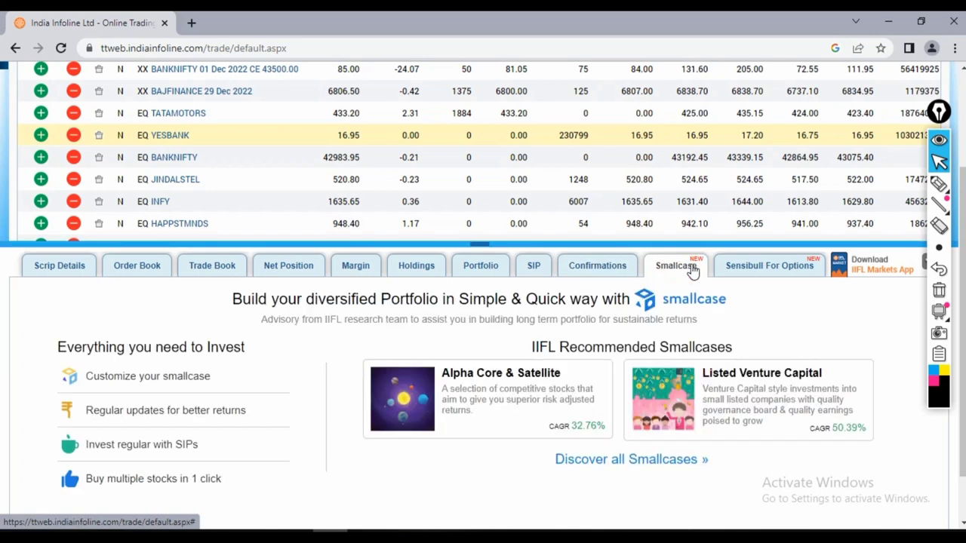
left_click(749, 276)
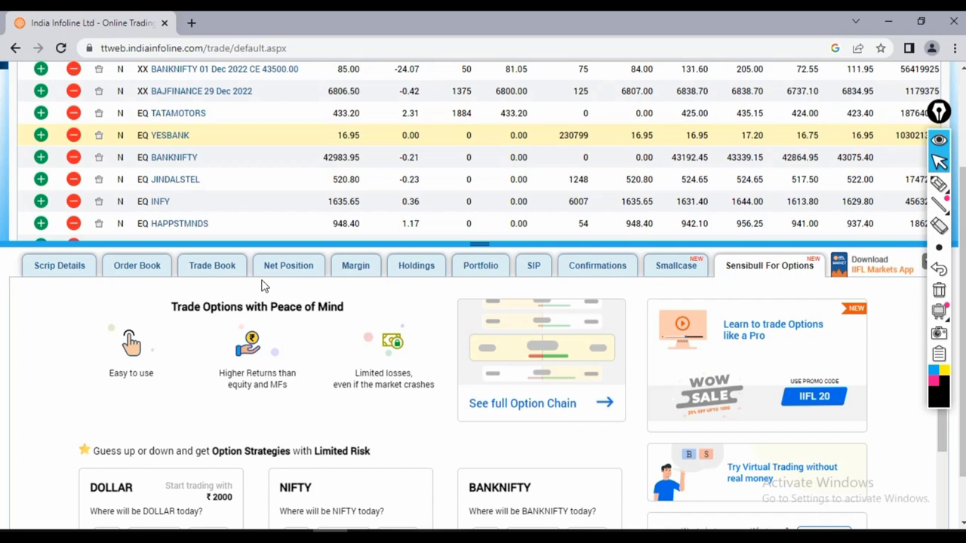
left_click(175, 115)
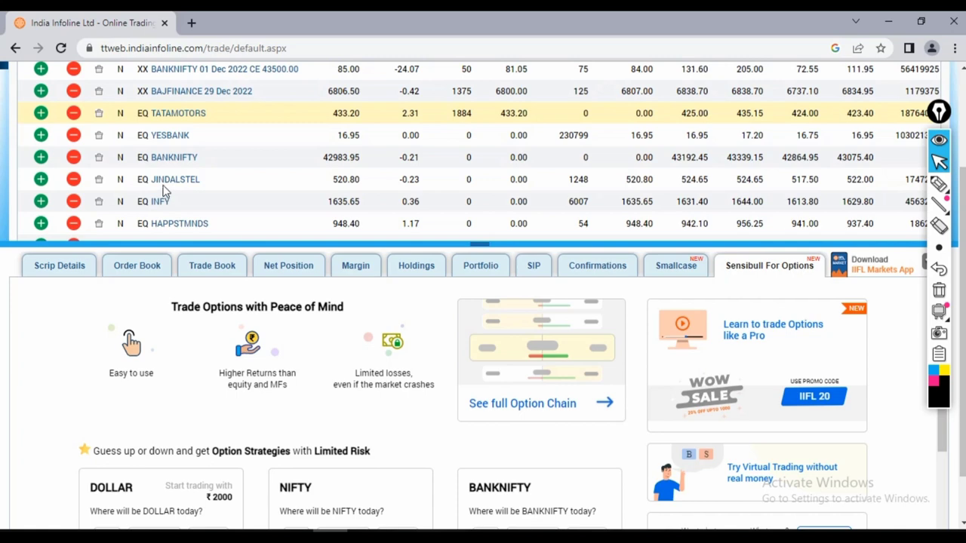
left_click(62, 274)
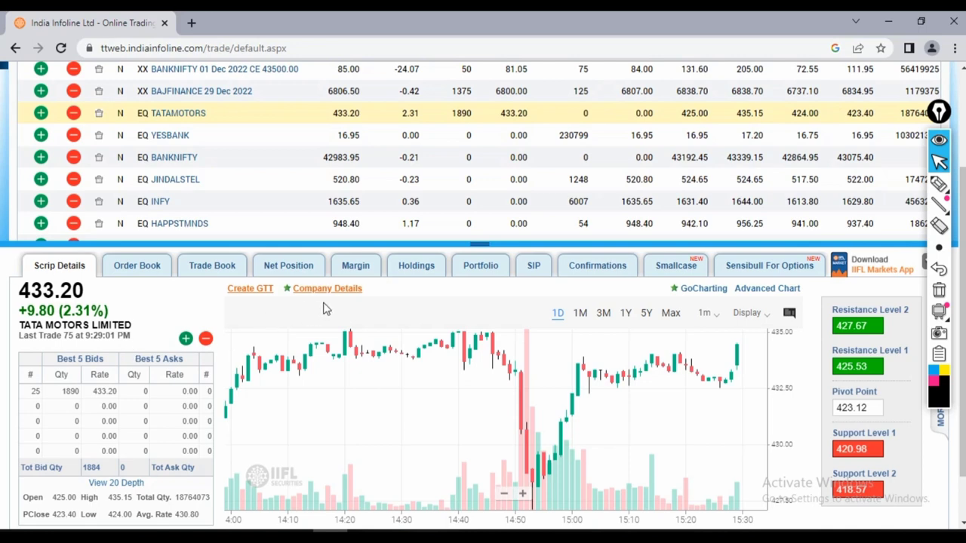
- Draw a marker stroke above the Tata Motors intraday chart and open its Company Details overview
left_click(939, 184)
left_click_drag(270, 327, 309, 325)
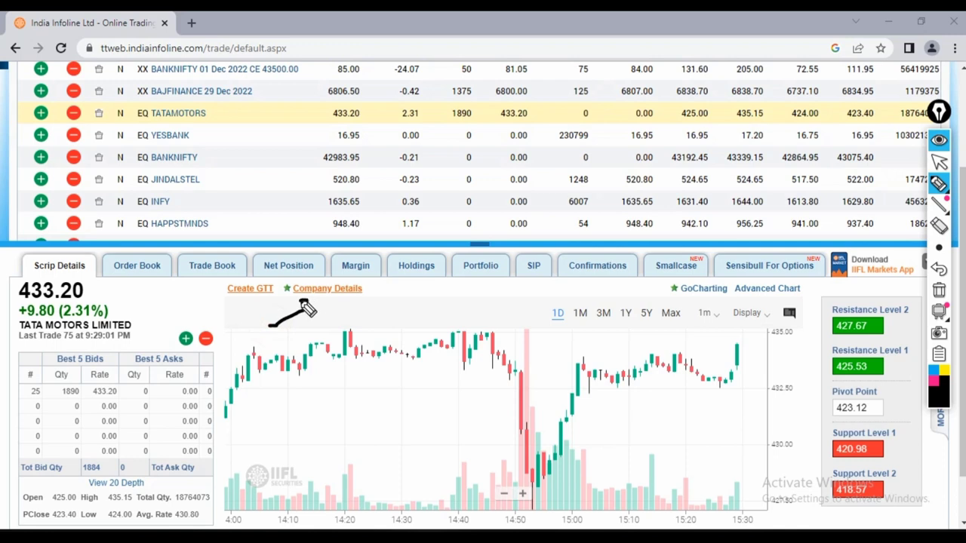
left_click(340, 288)
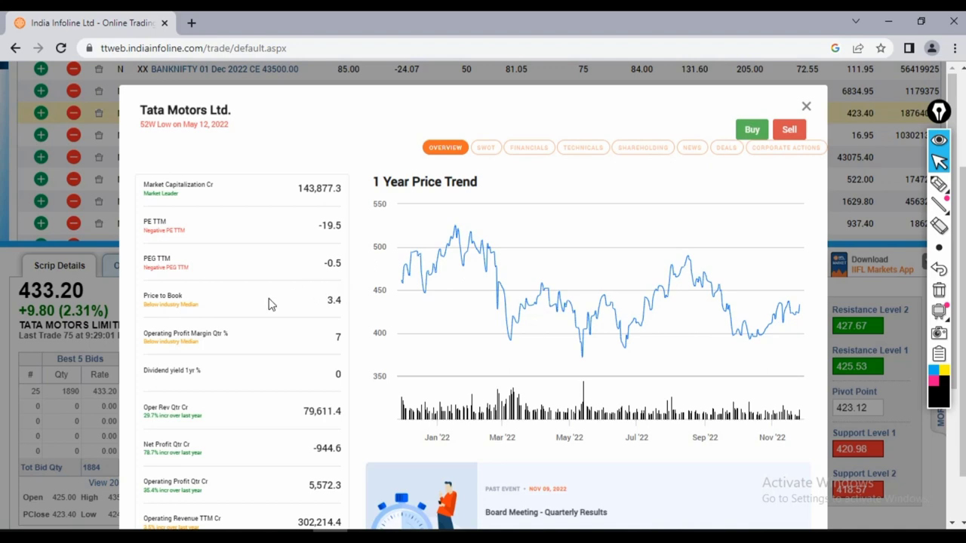
- Review the Tata Motors SWOT weaknesses, opportunities and threats, then show its quarterly Financials
scroll(267, 298, "down", 2)
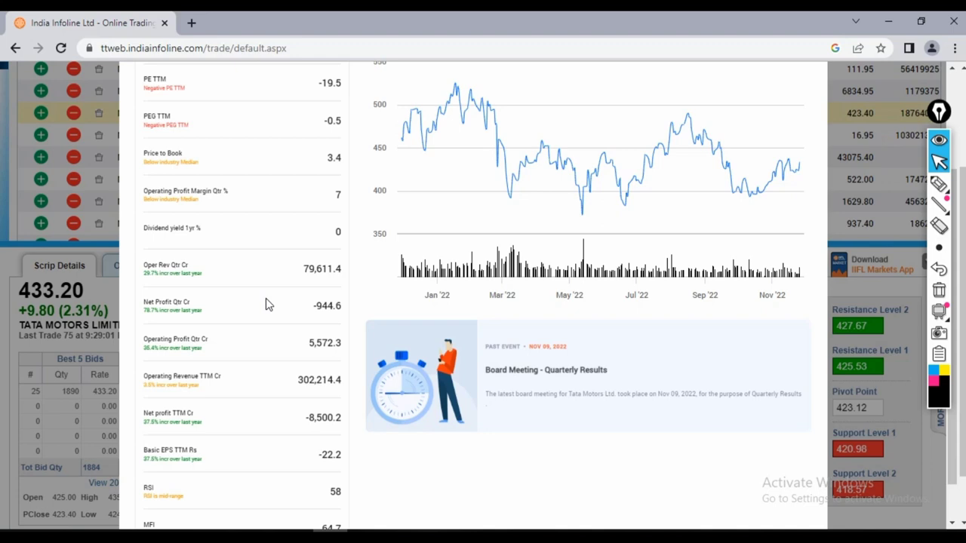
scroll(265, 298, "up", 2)
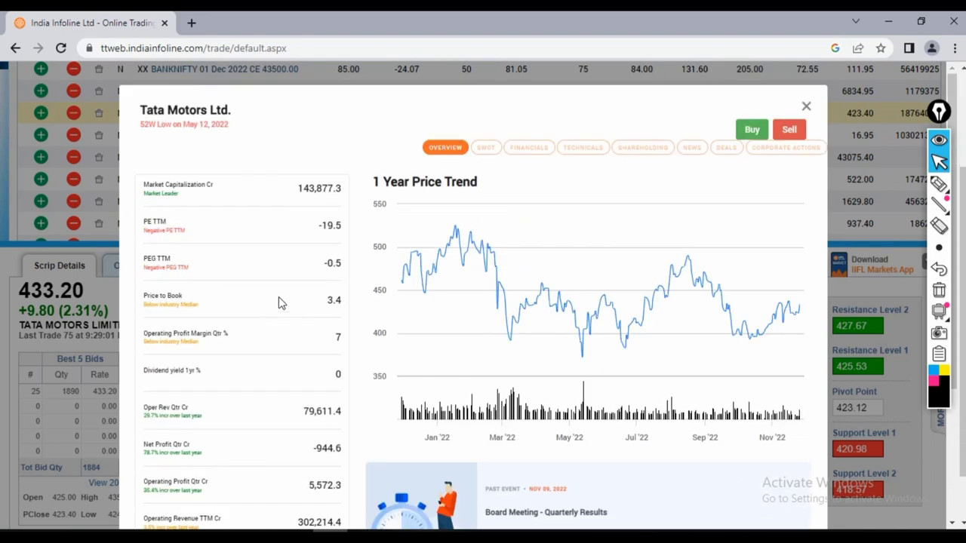
left_click(486, 149)
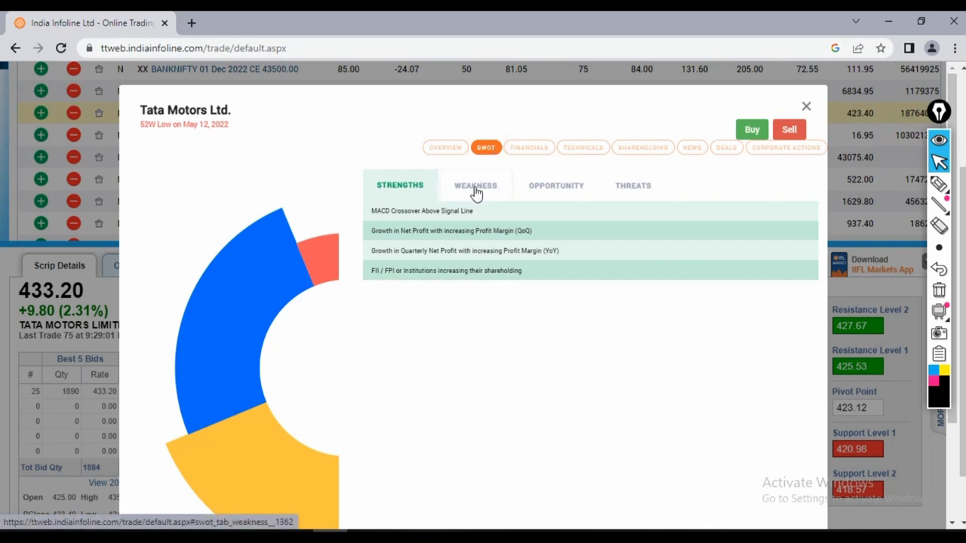
left_click(476, 186)
left_click(536, 185)
left_click(633, 189)
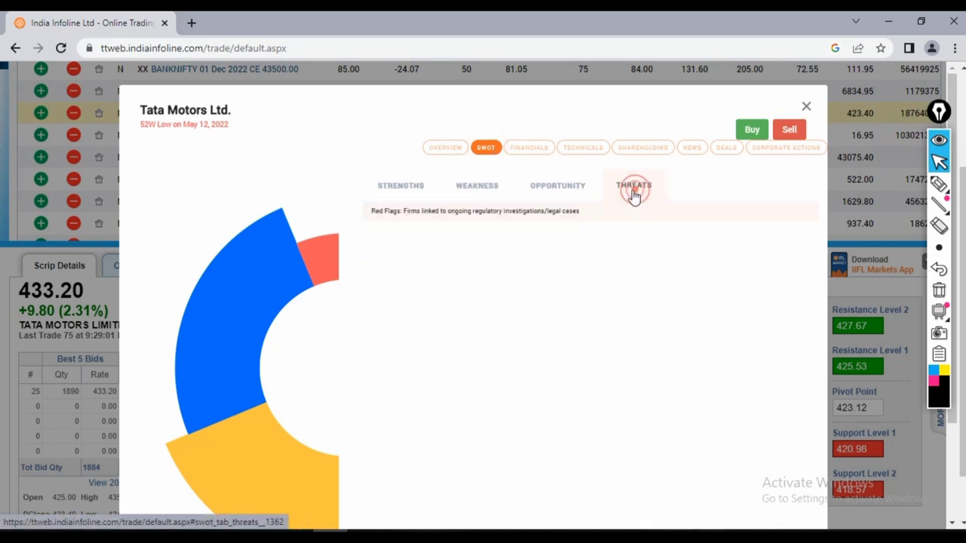
left_click(526, 155)
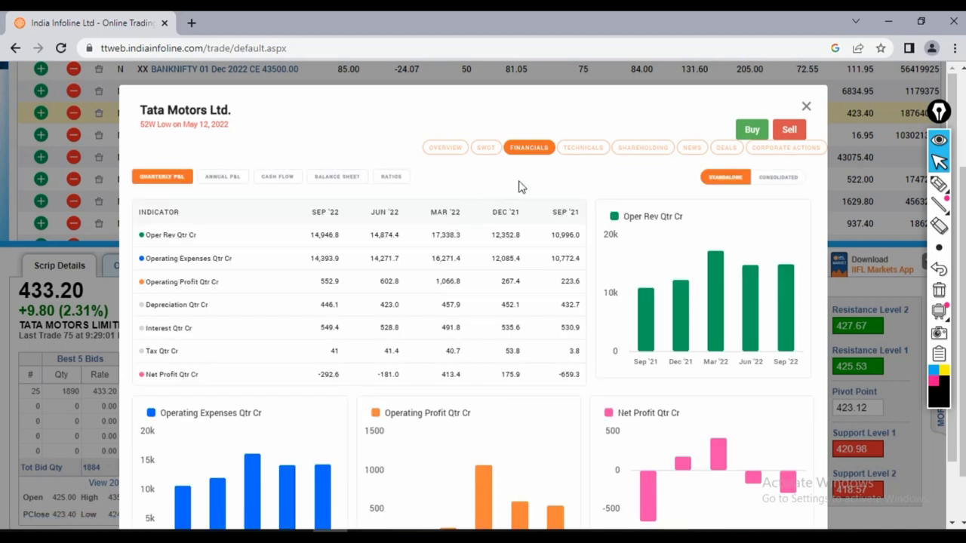
- Browse the Tata Motors shareholding pattern, then show its latest news from 25 Nov 2022
left_click(634, 154)
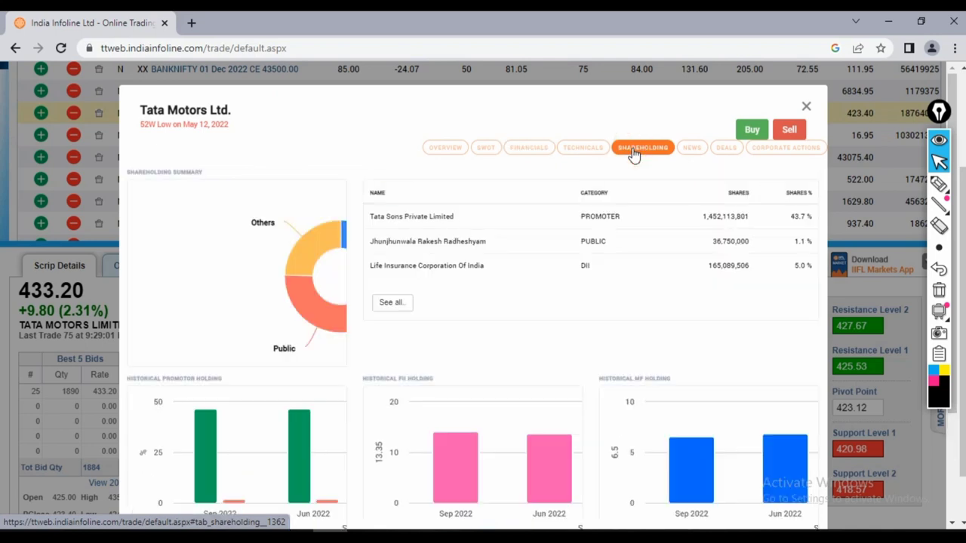
scroll(461, 222, "down", 3)
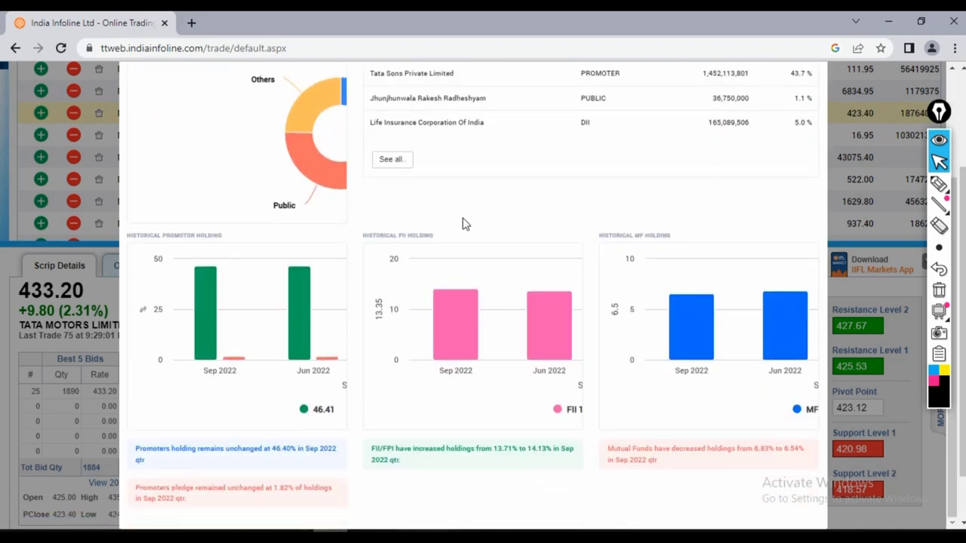
scroll(509, 217, "up", 3)
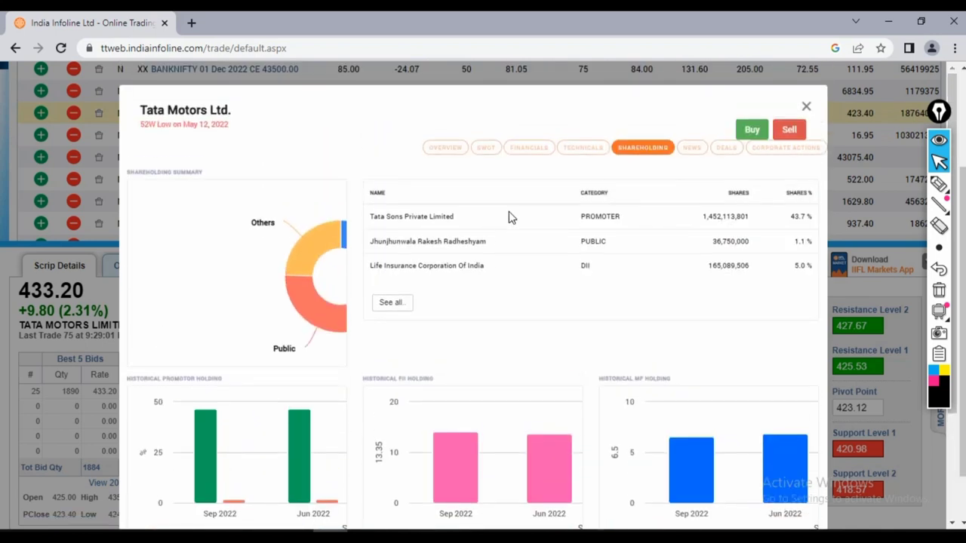
left_click(692, 154)
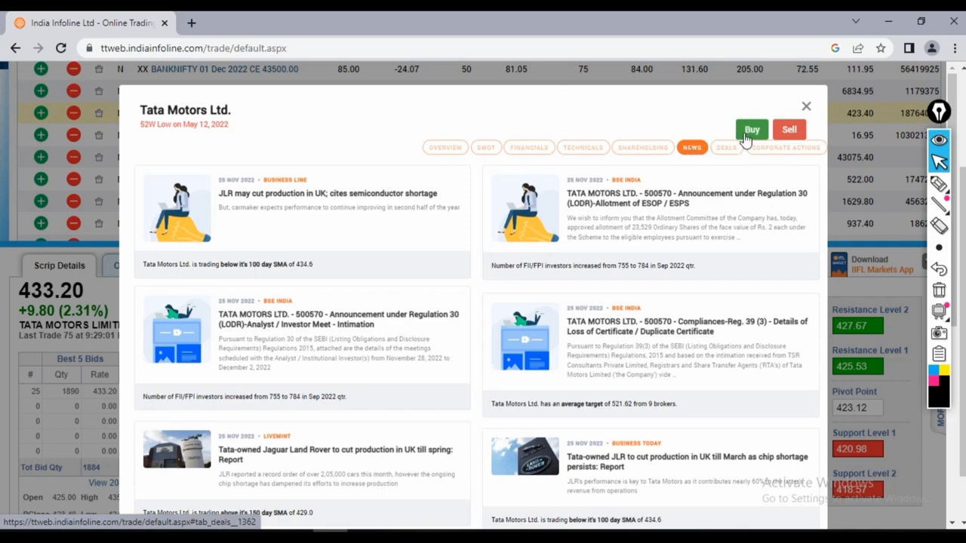
- Close the company details and reopen TATAMOTORS Scrip Details with its 433.20 quote and intraday chart
left_click(806, 109)
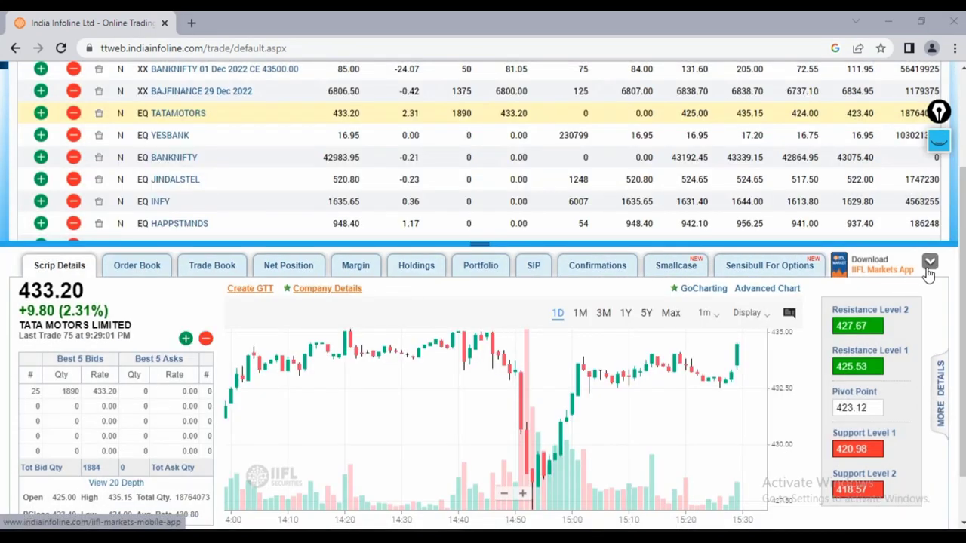
left_click(930, 262)
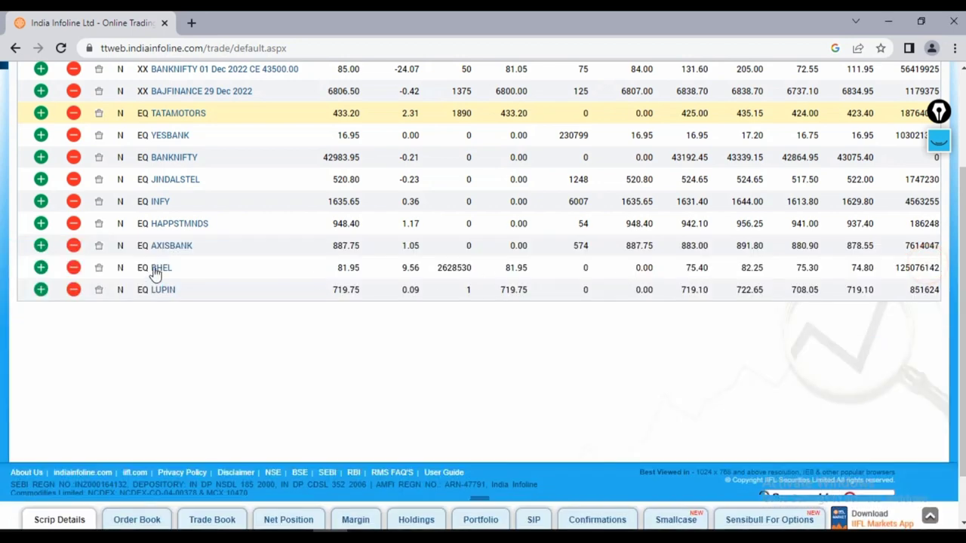
scroll(156, 273, "up", 2)
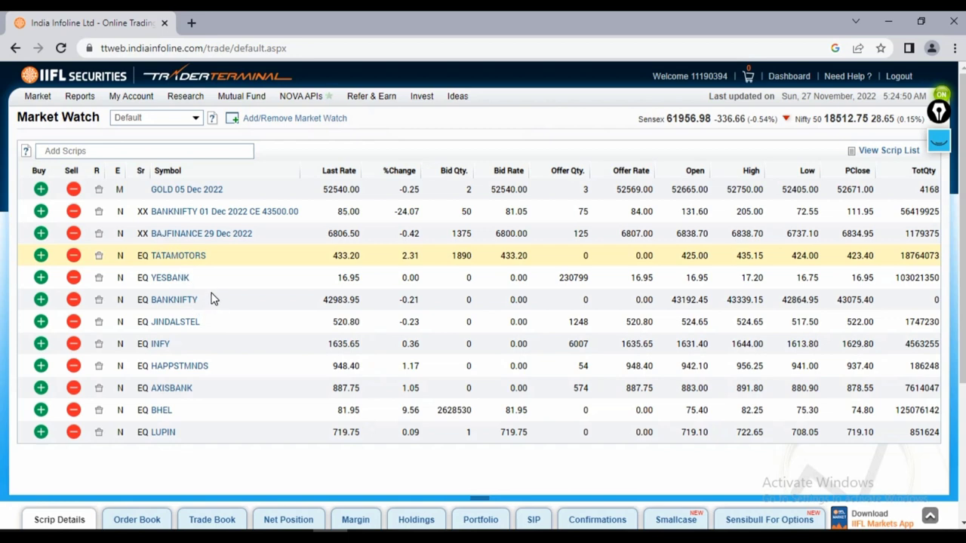
left_click(174, 258)
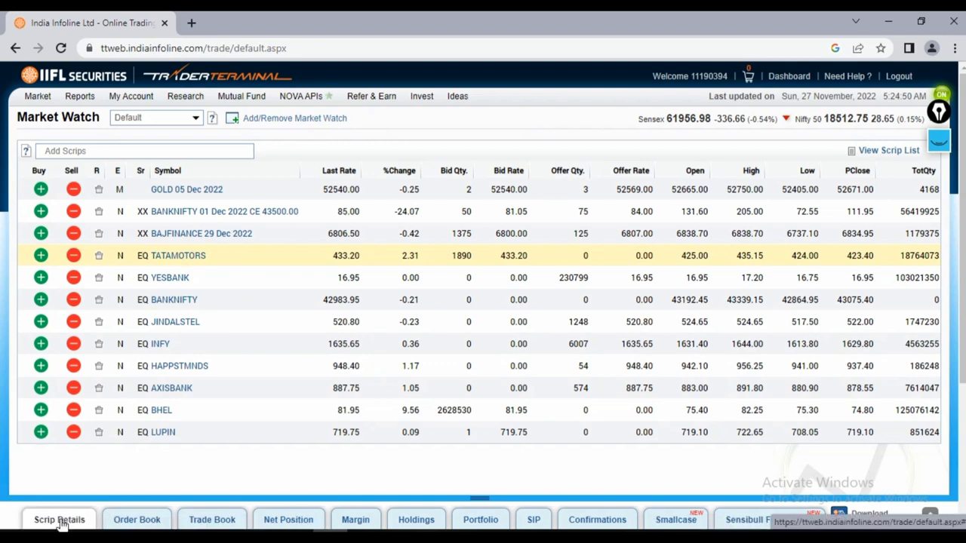
left_click(61, 520)
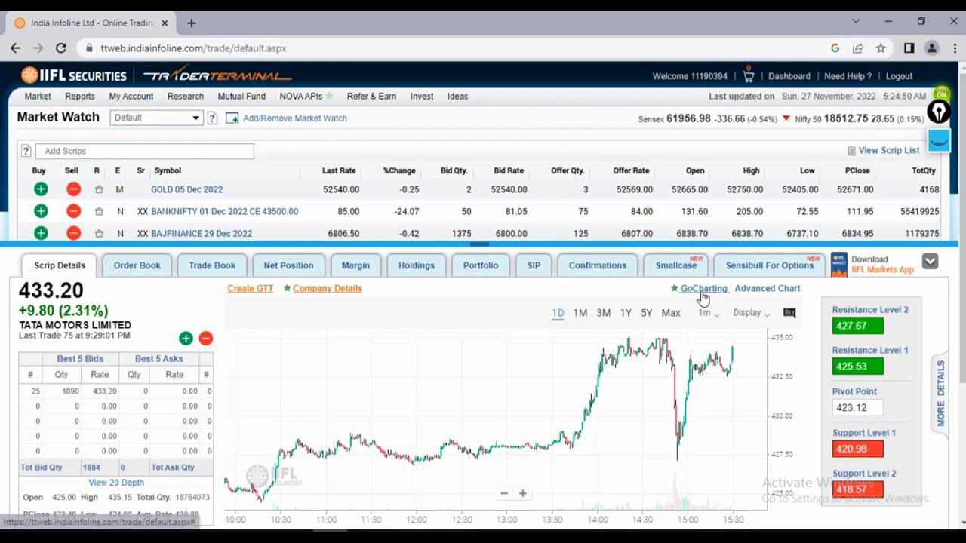
- Preview the TATA MOTORS Advanced Chart and GoCharting, then close the failed GoCharting tab
left_click(758, 293)
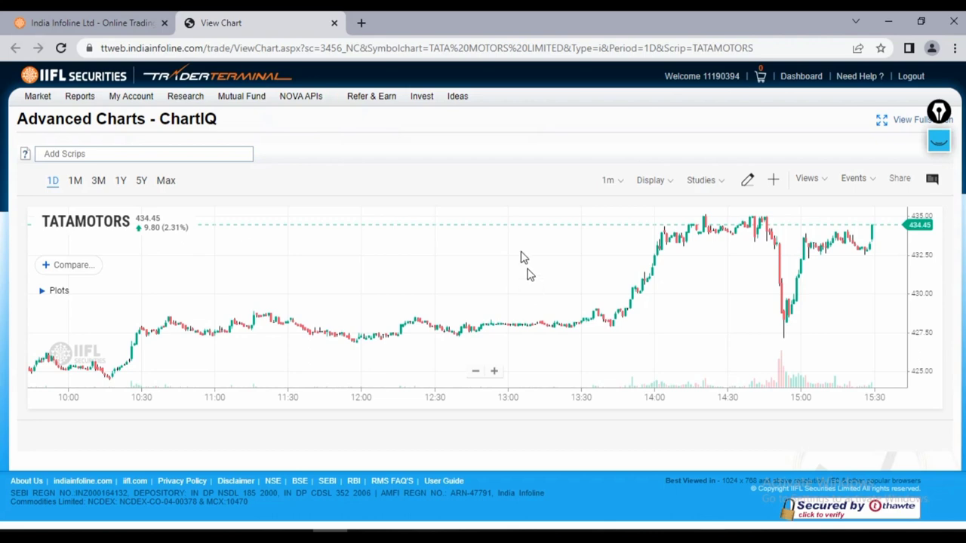
left_click(36, 14)
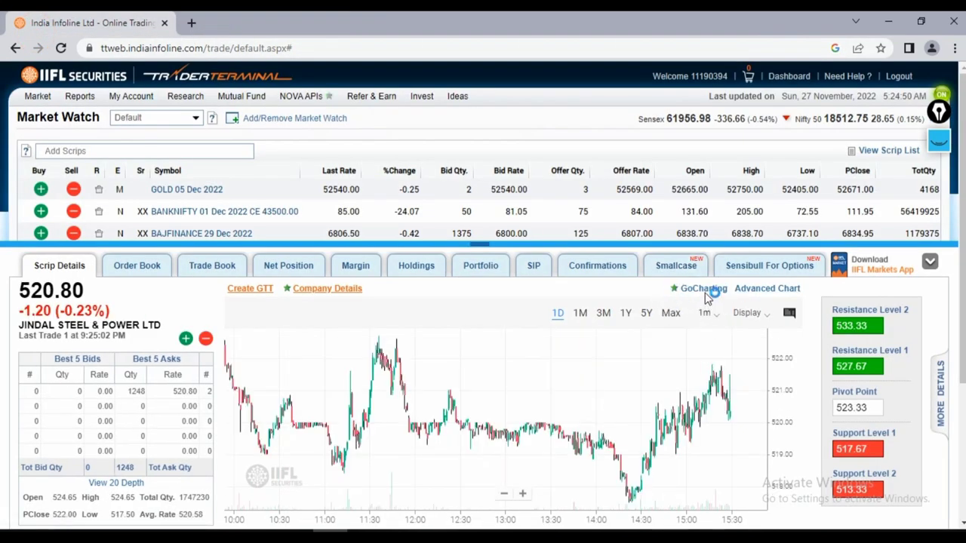
left_click(685, 290)
left_click(700, 290)
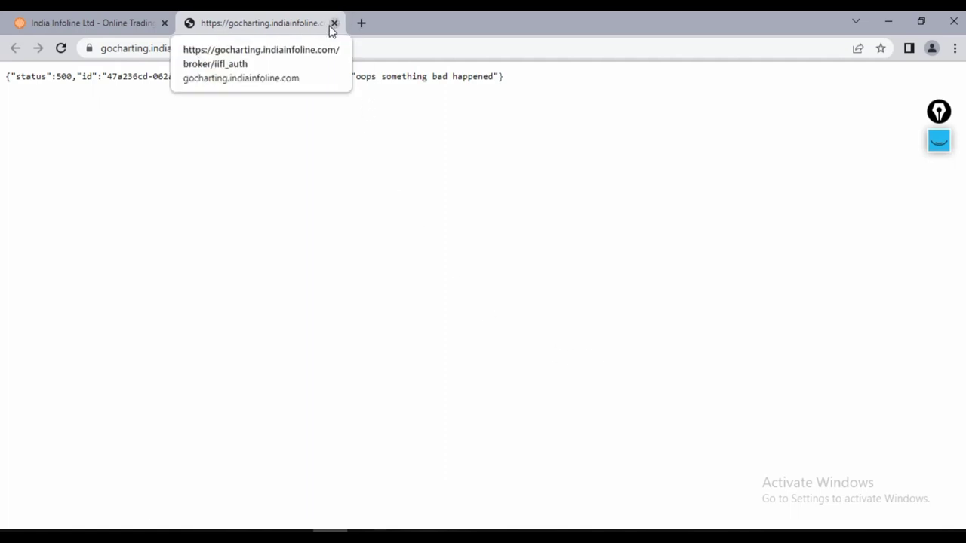
left_click(334, 24)
mouse_move(121, 97)
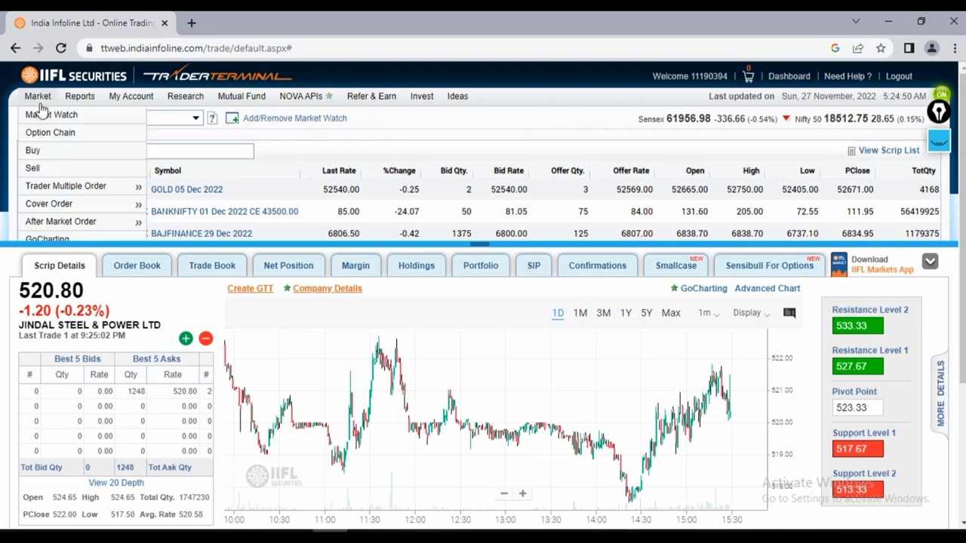
- Visit Market > Advanced Charts > TradingView, then return to the Default Market Watch list
left_click(930, 261)
mouse_move(38, 96)
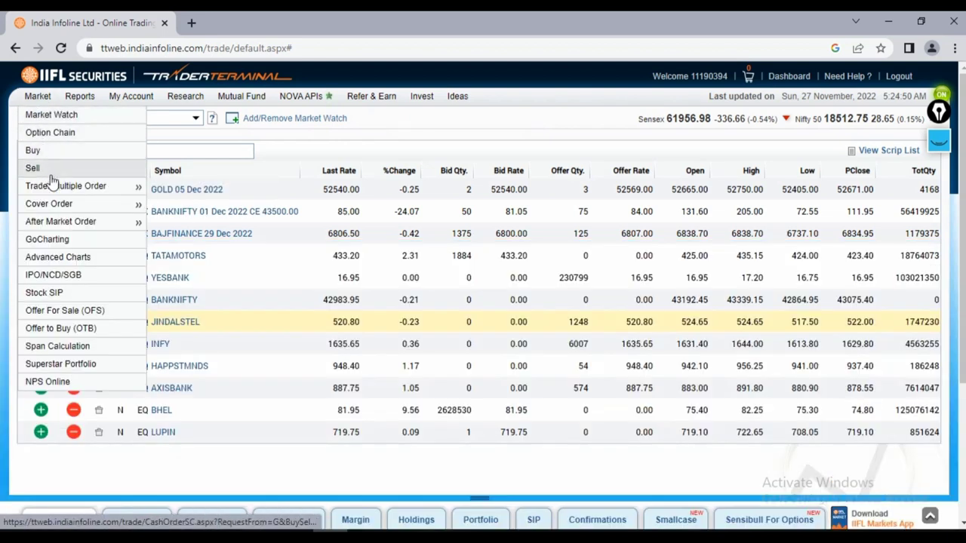
mouse_move(76, 264)
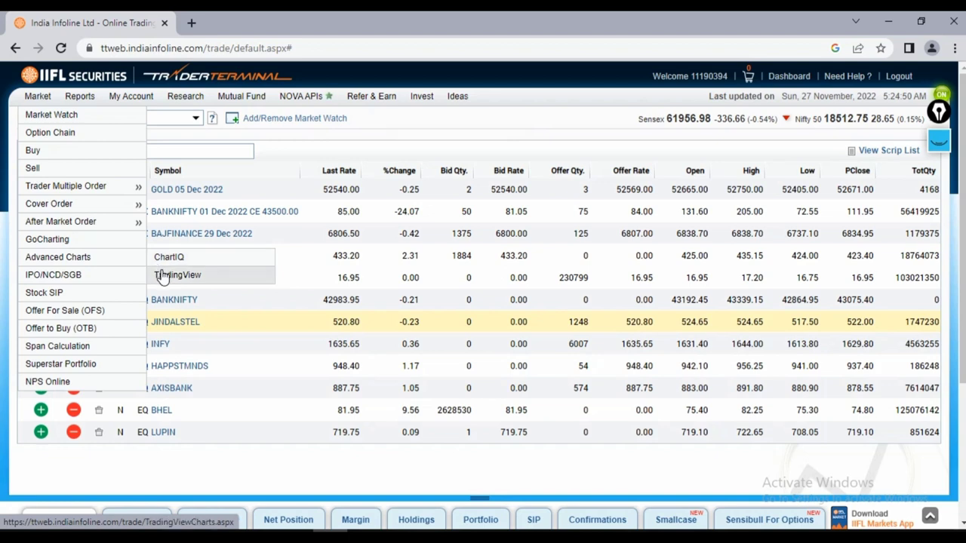
left_click(162, 276)
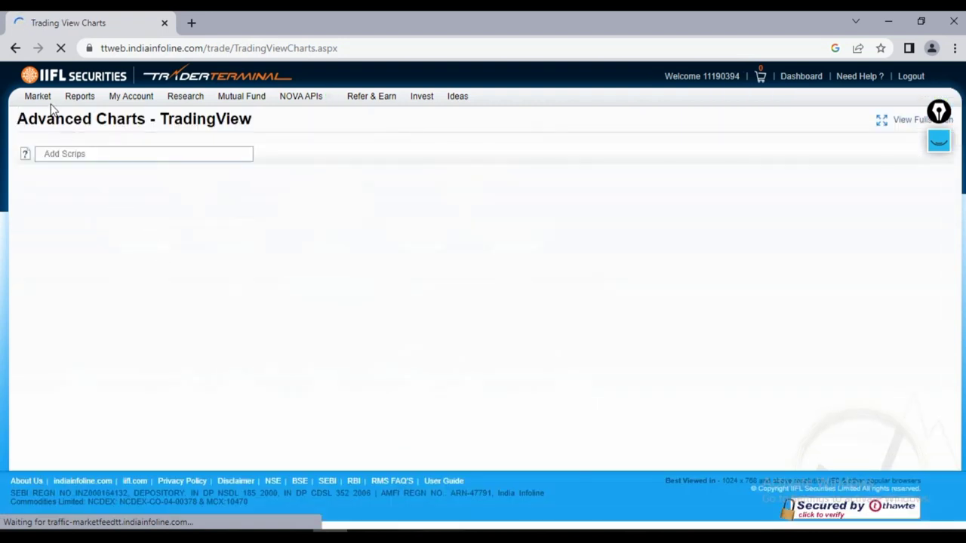
mouse_move(40, 101)
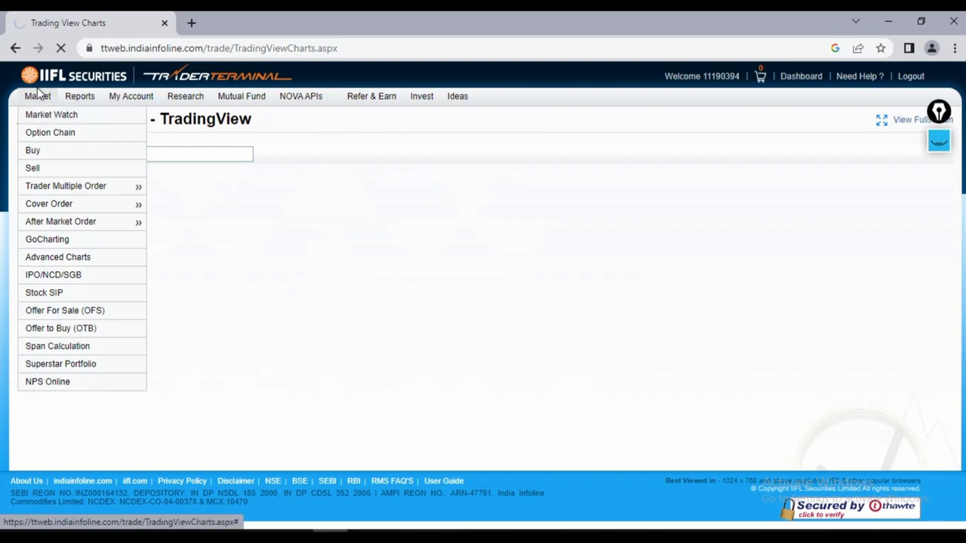
left_click(42, 115)
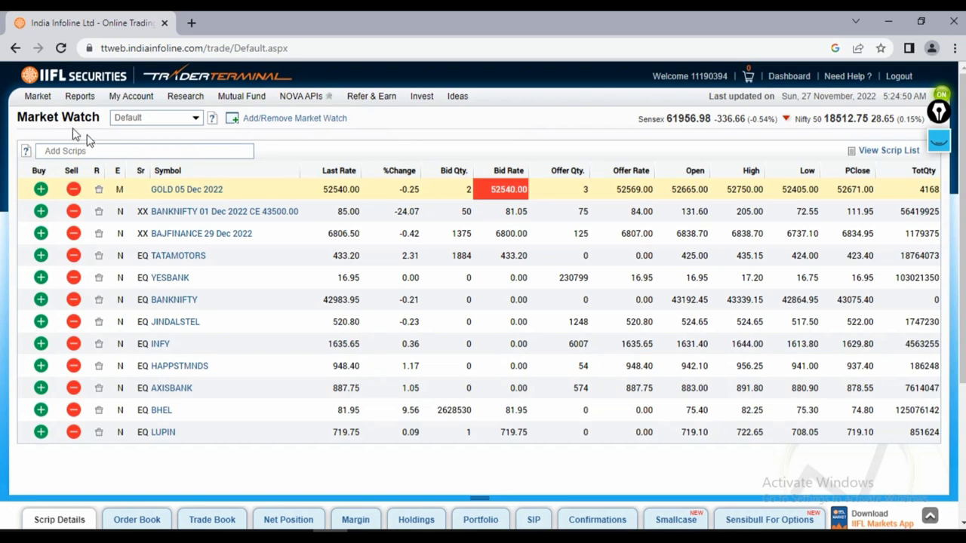
- Reveal the Buy/Sell submenu of Trader Multiple Order under the Market menu
left_click(44, 98)
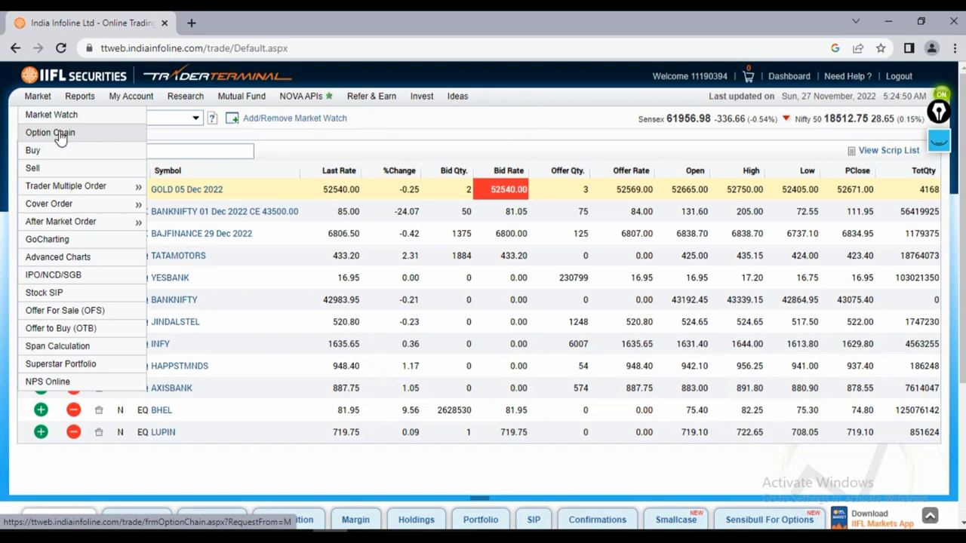
mouse_move(57, 191)
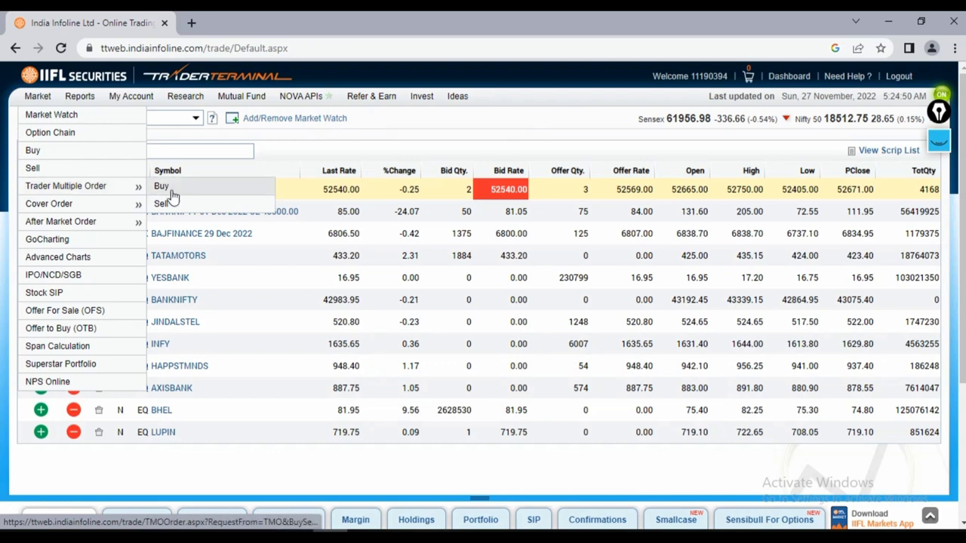
- Start a Trader Multiple buy order for TATA STEEL on NSE, keeping the CASH order type
left_click(173, 194)
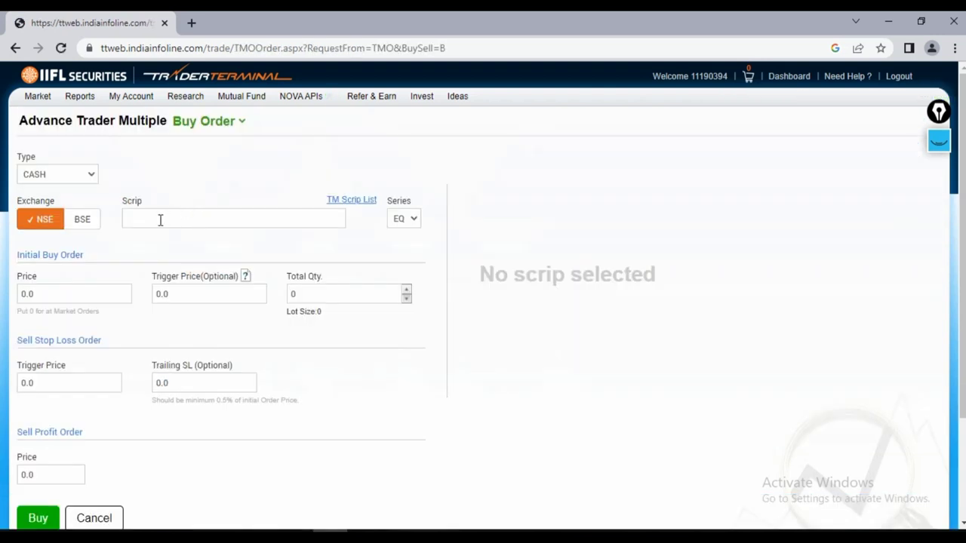
left_click(160, 220)
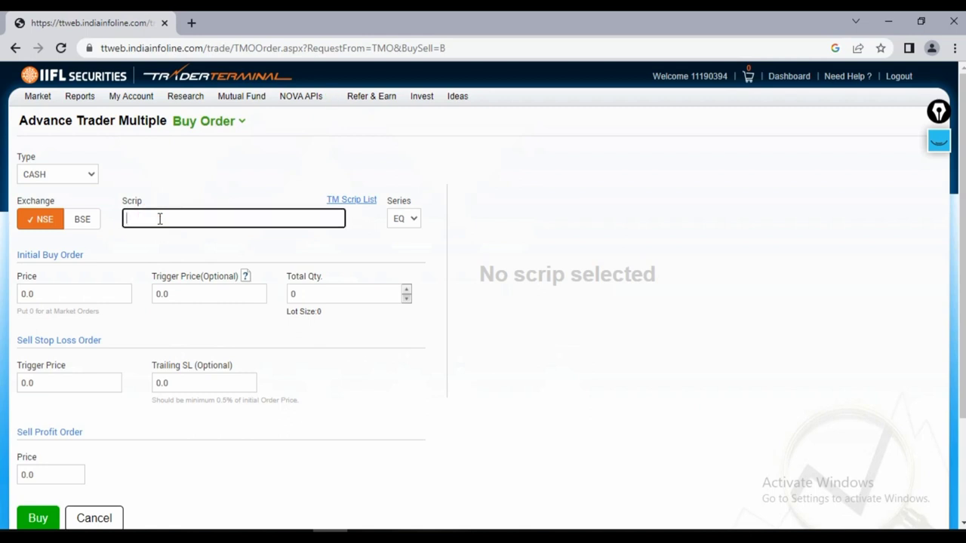
type("t")
type("ta")
key("BackSpace")
key("BackSpace")
key("BackSpace")
type("tatastee")
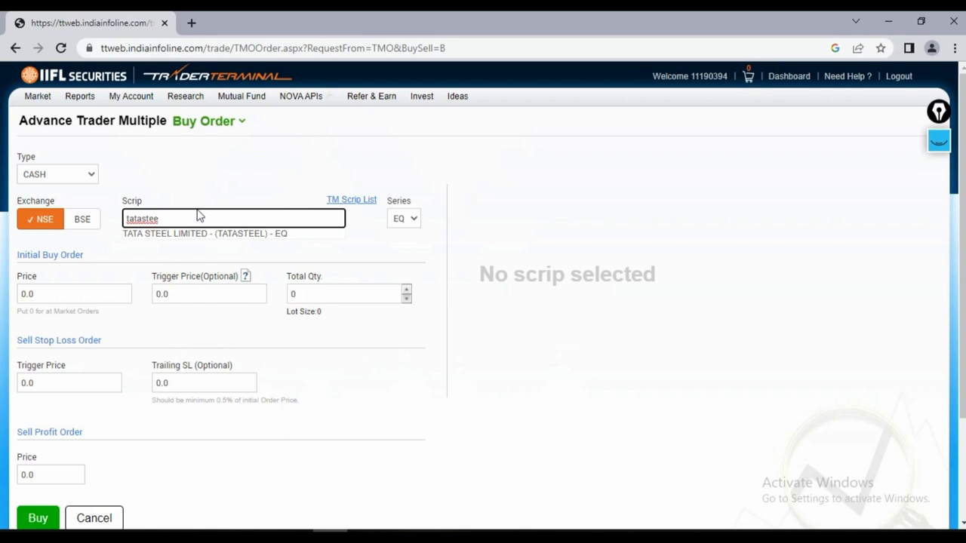
left_click(190, 235)
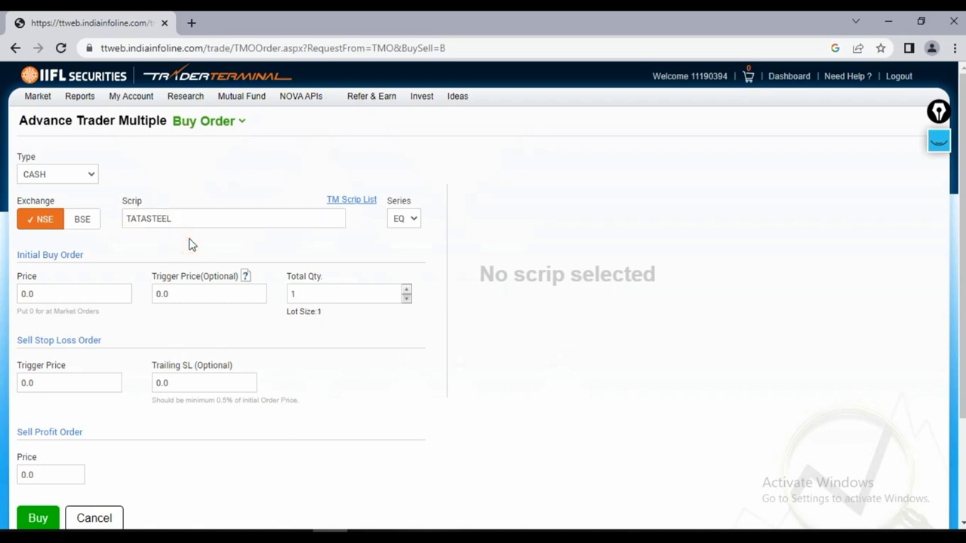
left_click(86, 178)
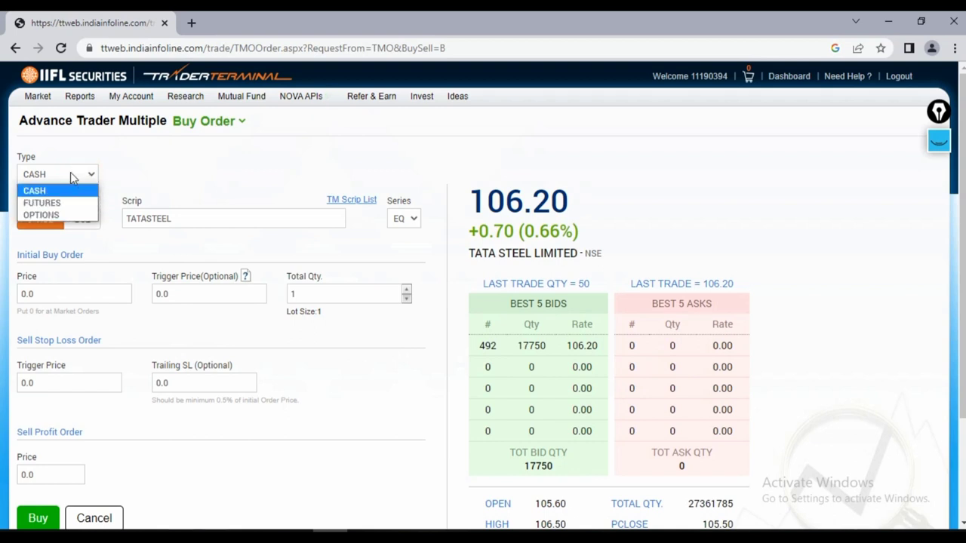
left_click(178, 173)
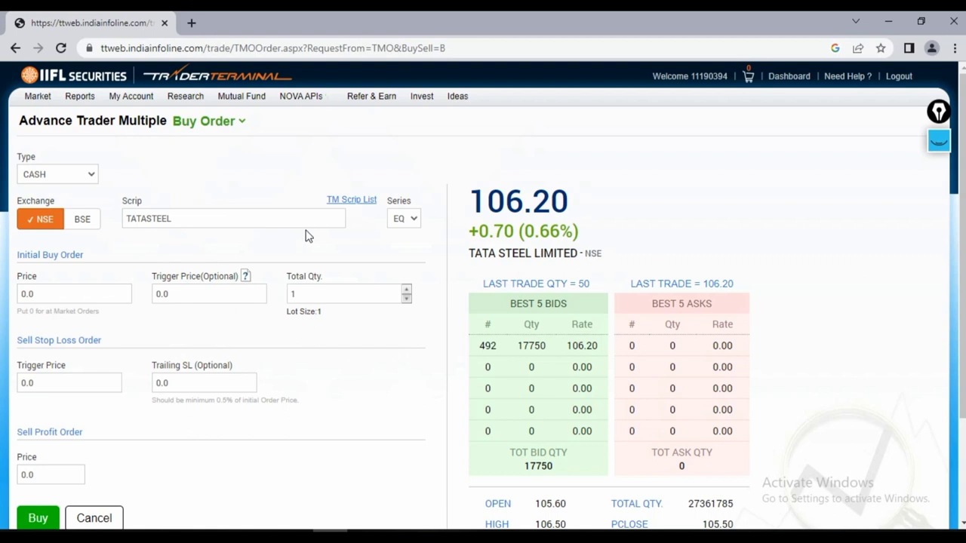
left_click(60, 290)
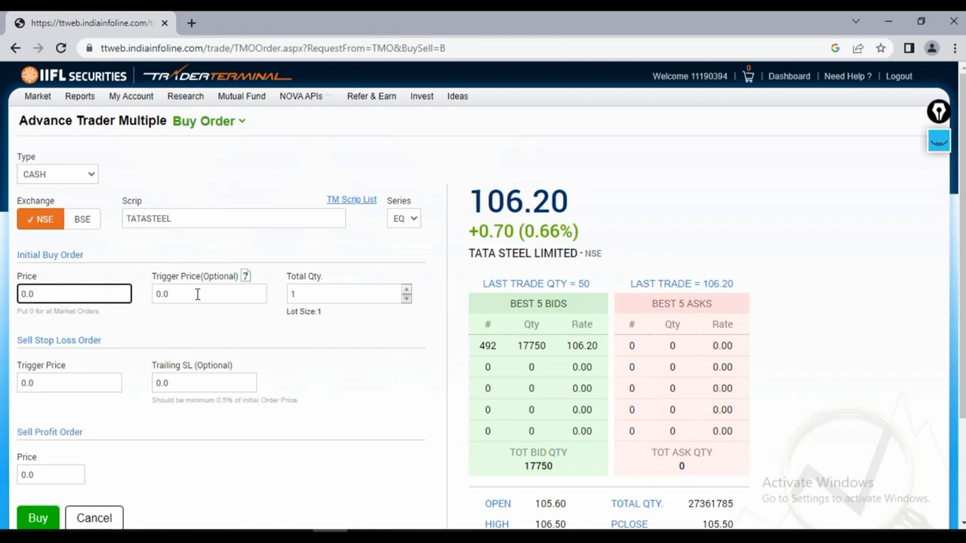
left_click(51, 381)
scroll(51, 381, "down", 1)
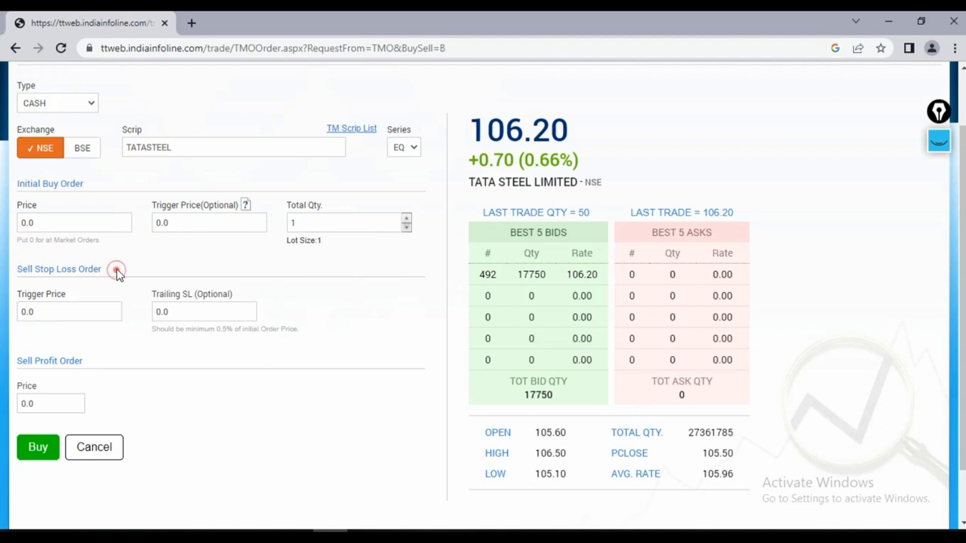
left_click_drag(109, 269, 17, 268)
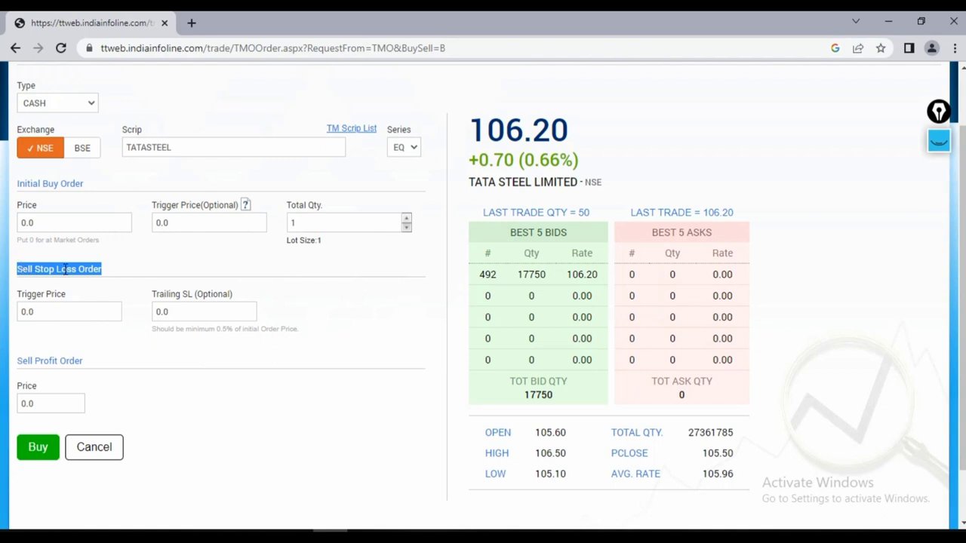
left_click(55, 310)
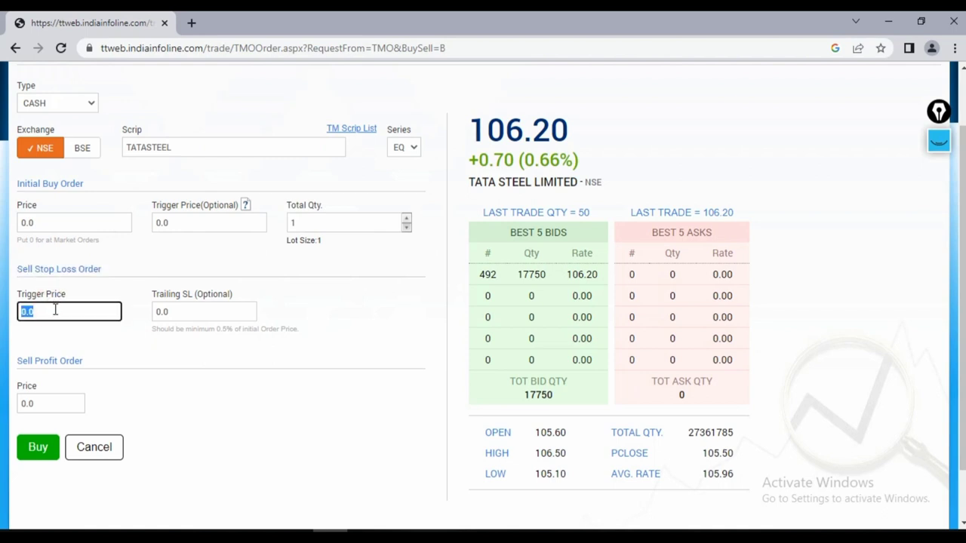
left_click(36, 397)
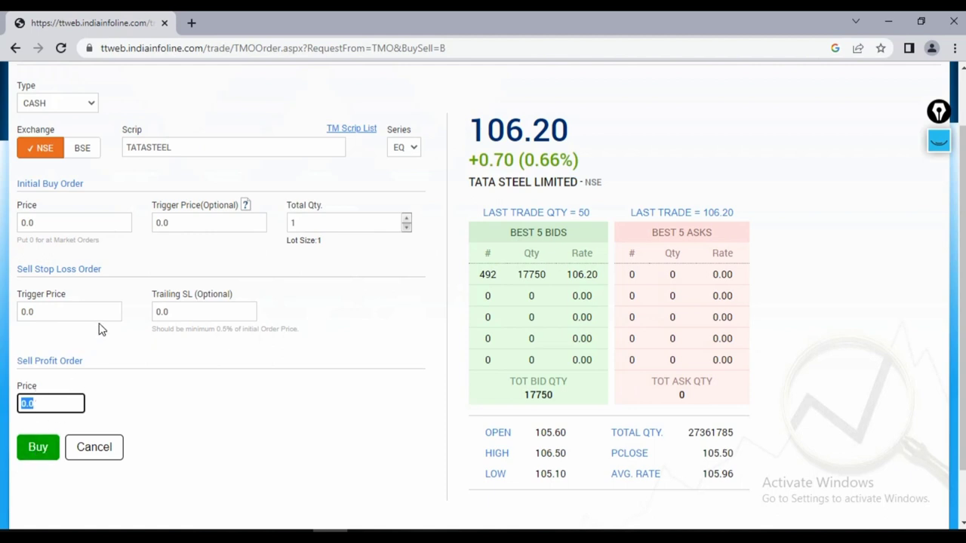
scroll(102, 329, "up", 2)
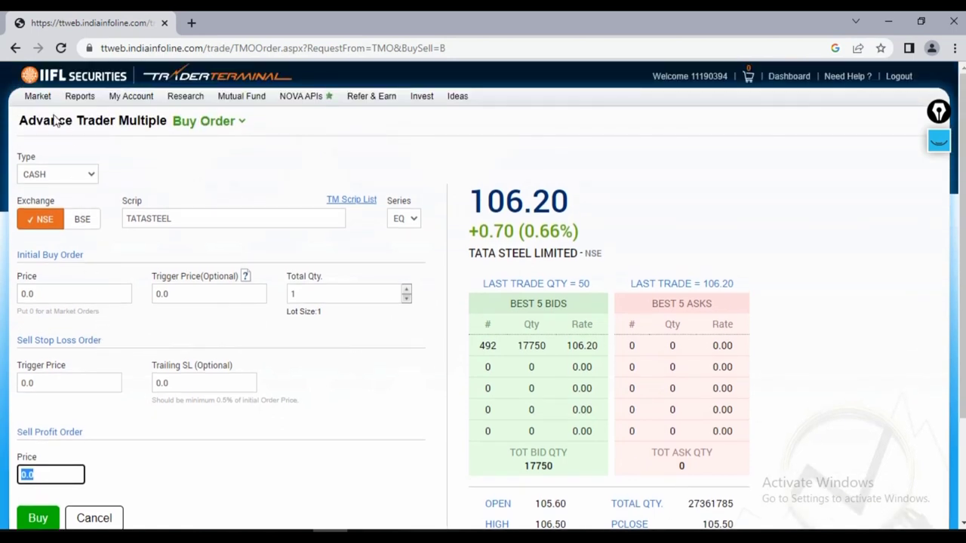
- Browse the Market menu's chart, IPO, SIP and order-type features
left_click(37, 92)
mouse_move(110, 223)
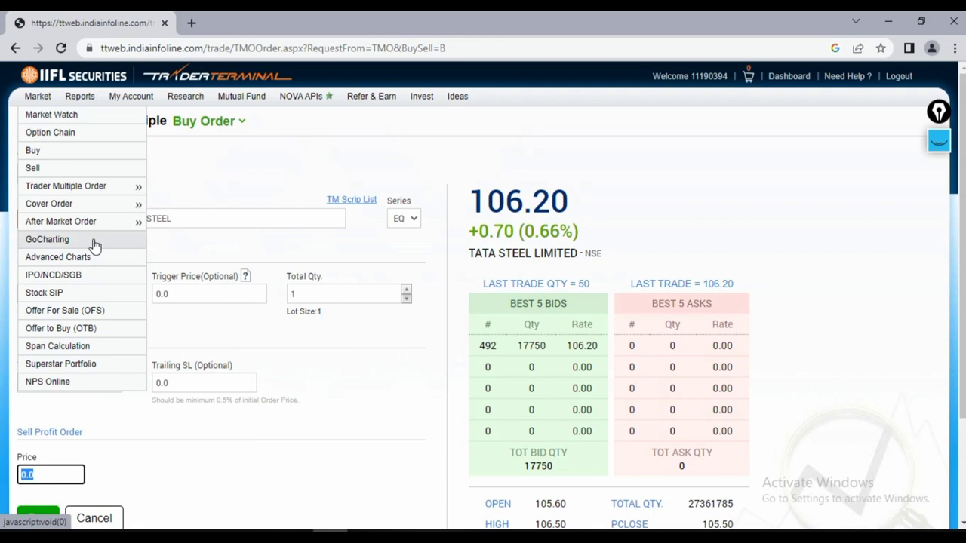
mouse_move(93, 259)
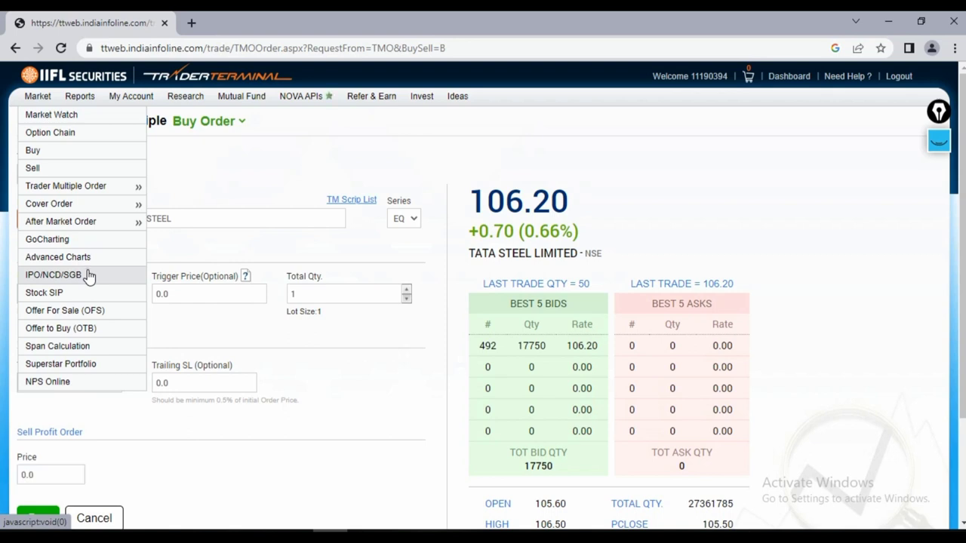
- Open IPO/NCD/SGB in OneUP and scroll to launches such as Dharmaj Crop Guard
left_click(89, 277)
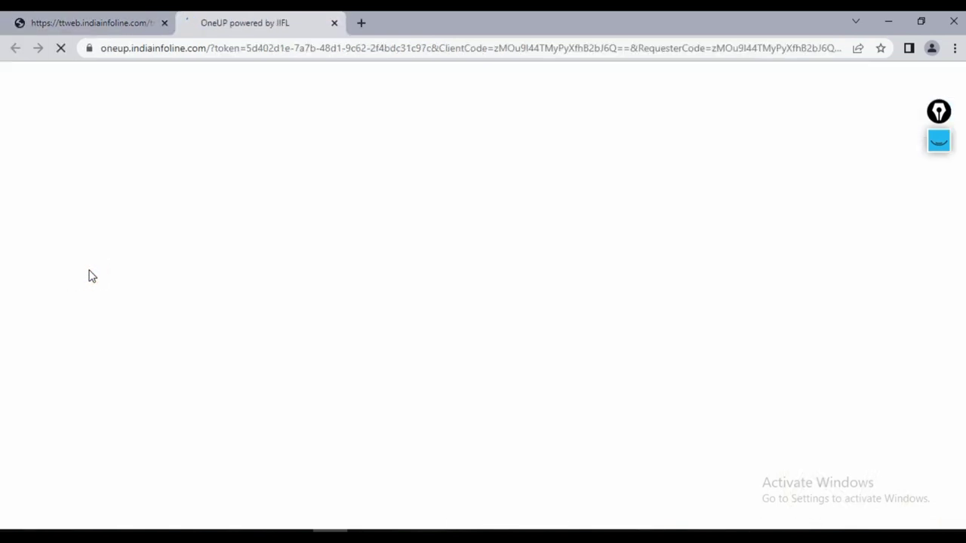
scroll(358, 217, "down", 5)
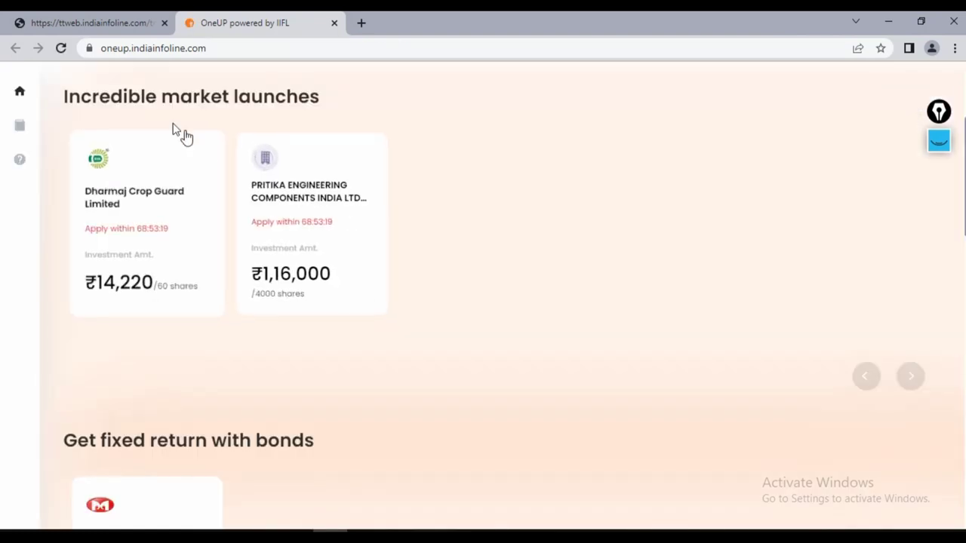
- Return to the ttweb tab's TATASTEEL buy form and look over the Market and Reports menus
left_click(87, 22)
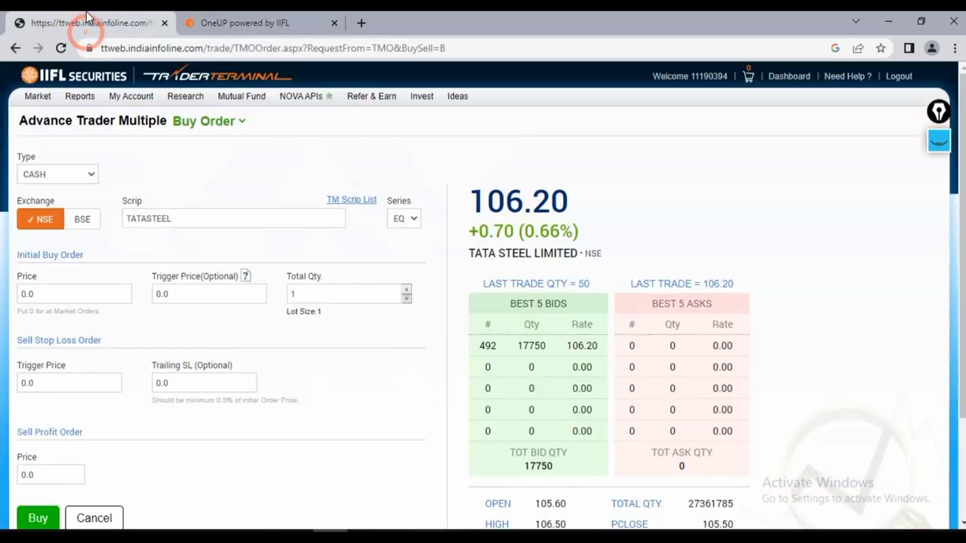
mouse_move(38, 96)
mouse_move(45, 257)
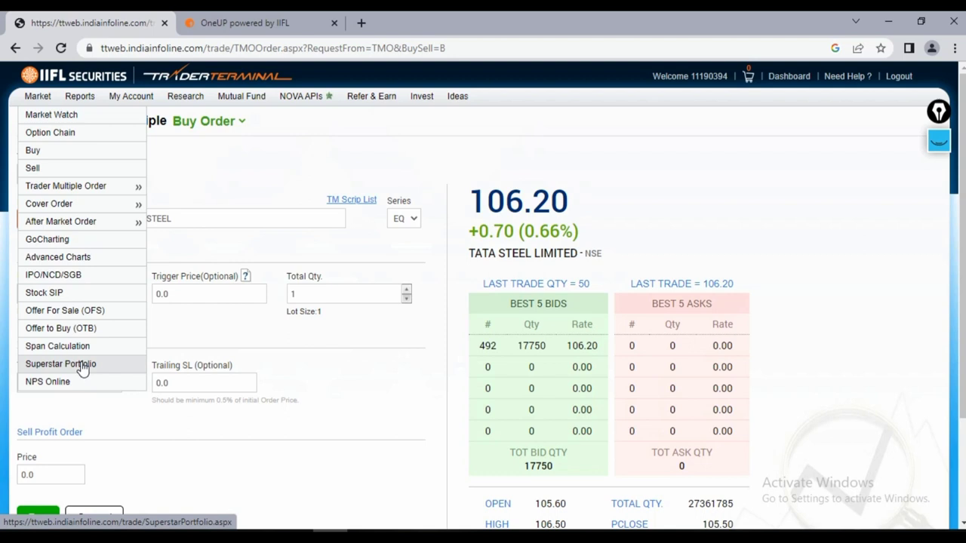
mouse_move(76, 99)
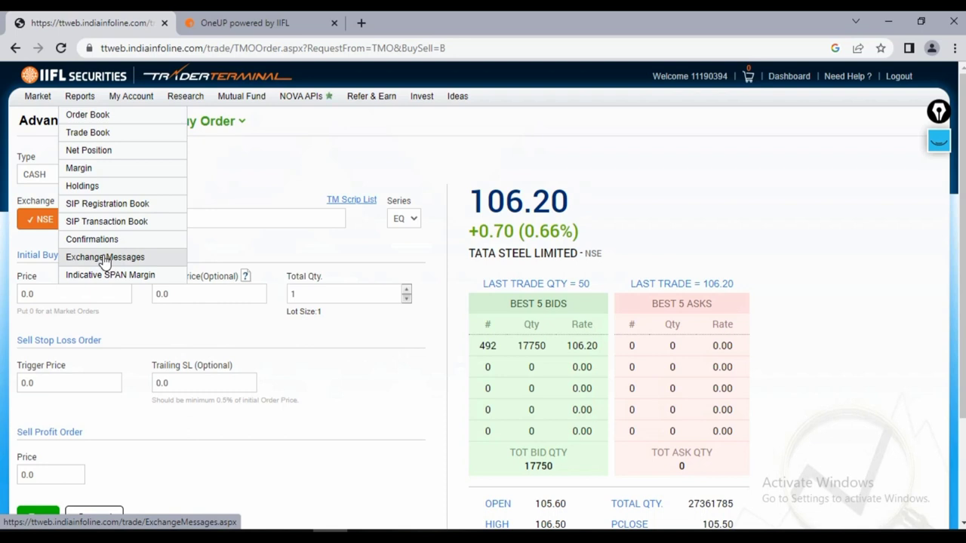
mouse_move(125, 96)
mouse_move(130, 117)
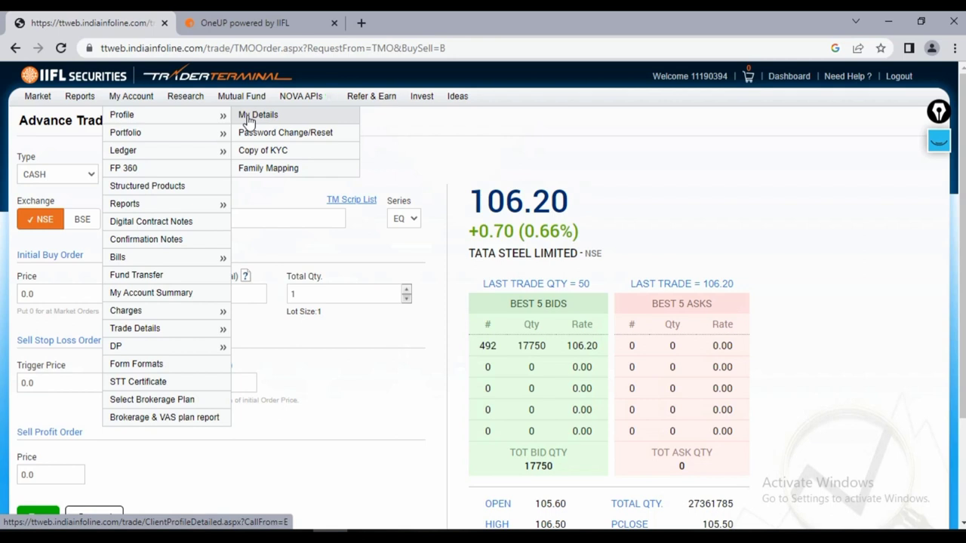
mouse_move(190, 134)
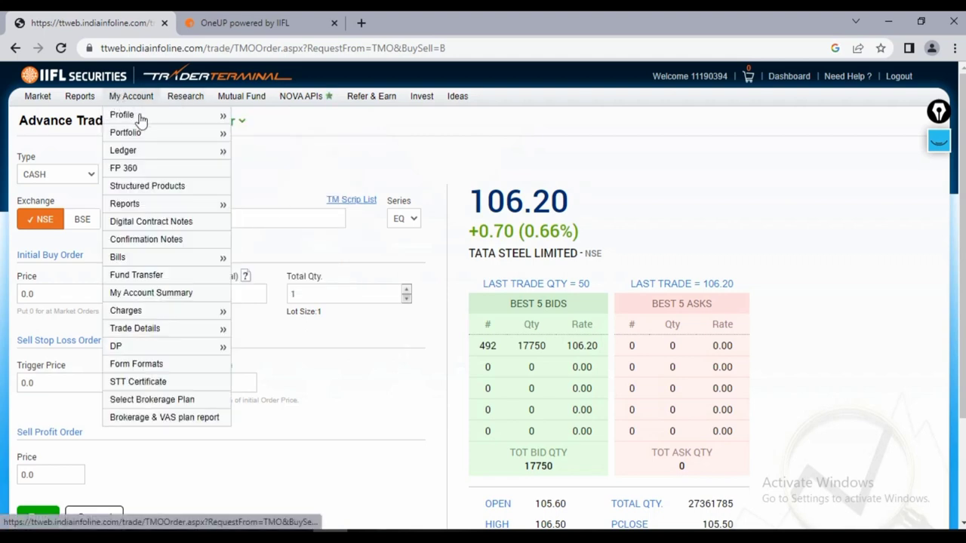
mouse_move(160, 141)
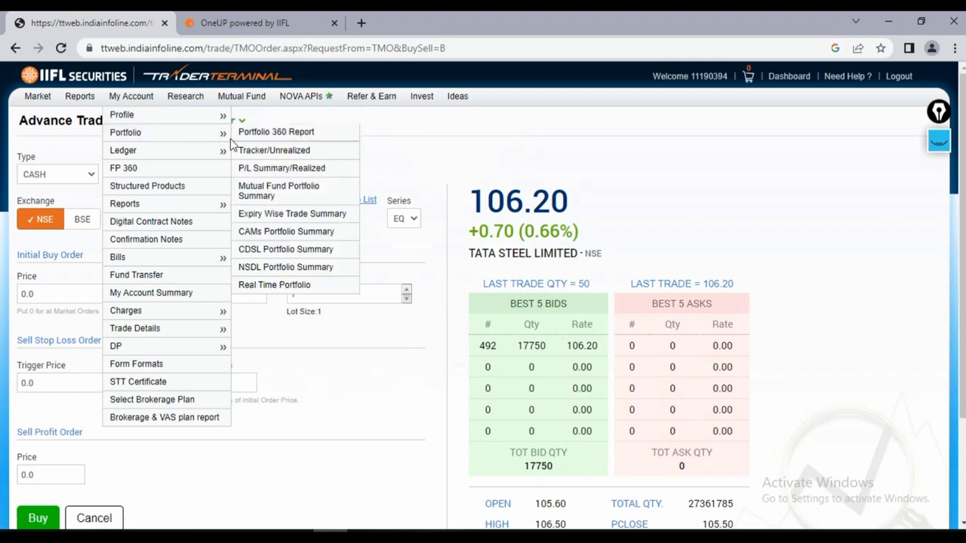
mouse_move(177, 156)
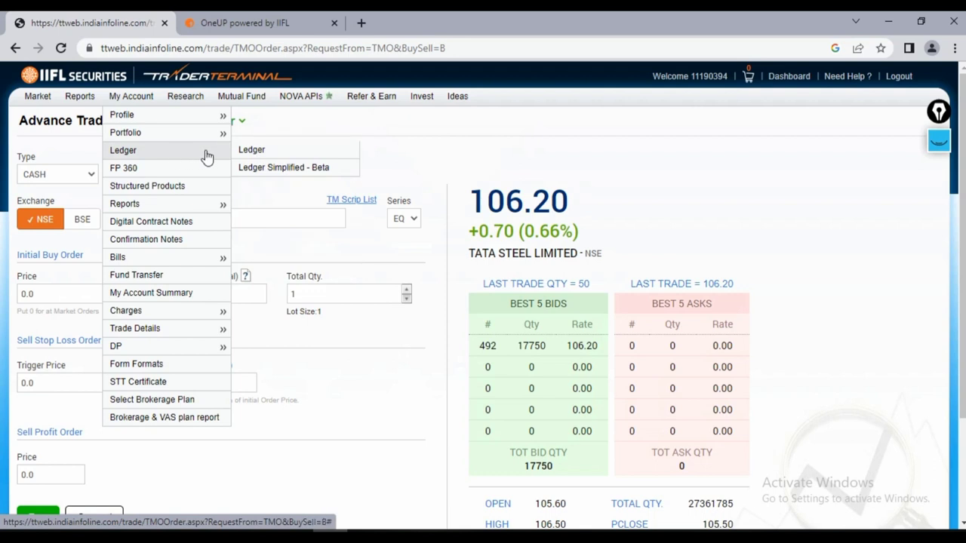
- Open the Ledger report filtered to Equity/Currency/IILCommodity products on NSE - Cash
left_click(253, 152)
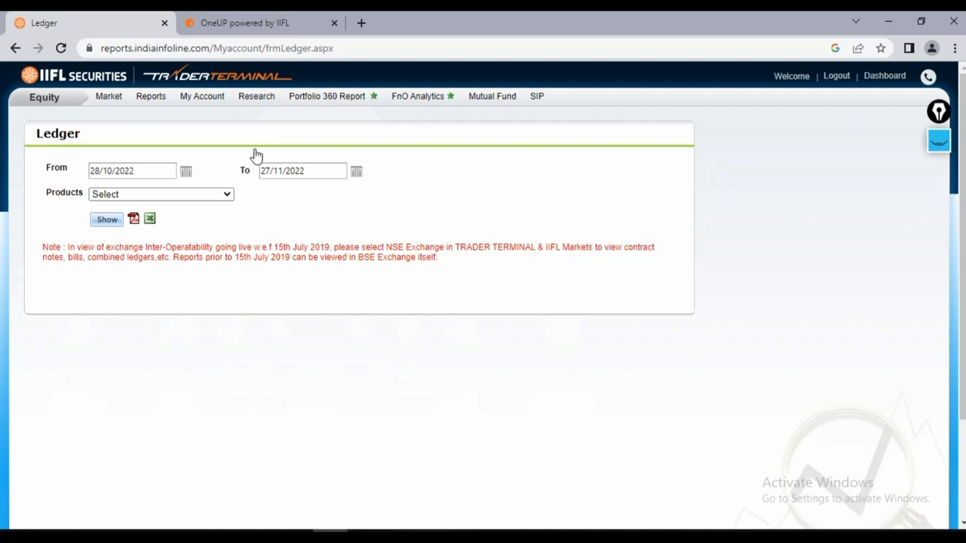
left_click(208, 197)
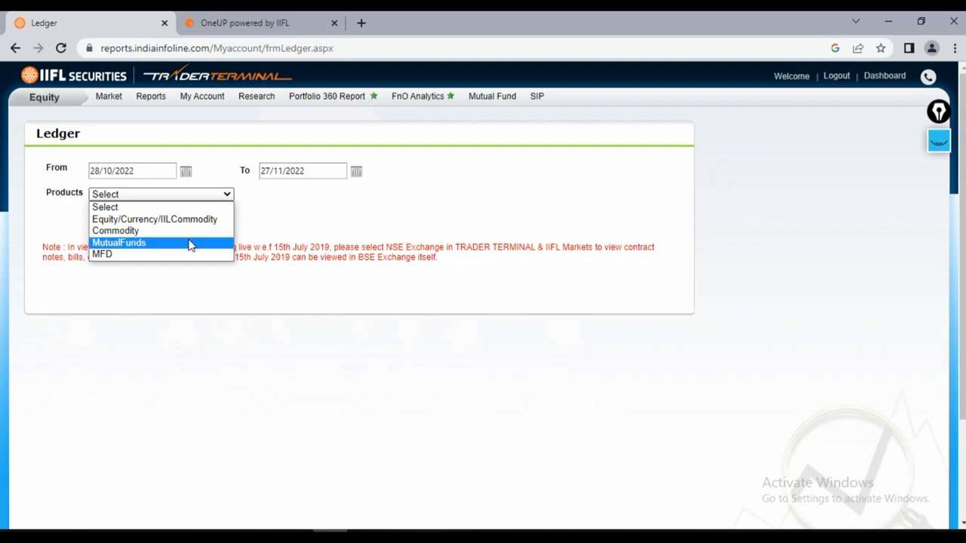
left_click(191, 219)
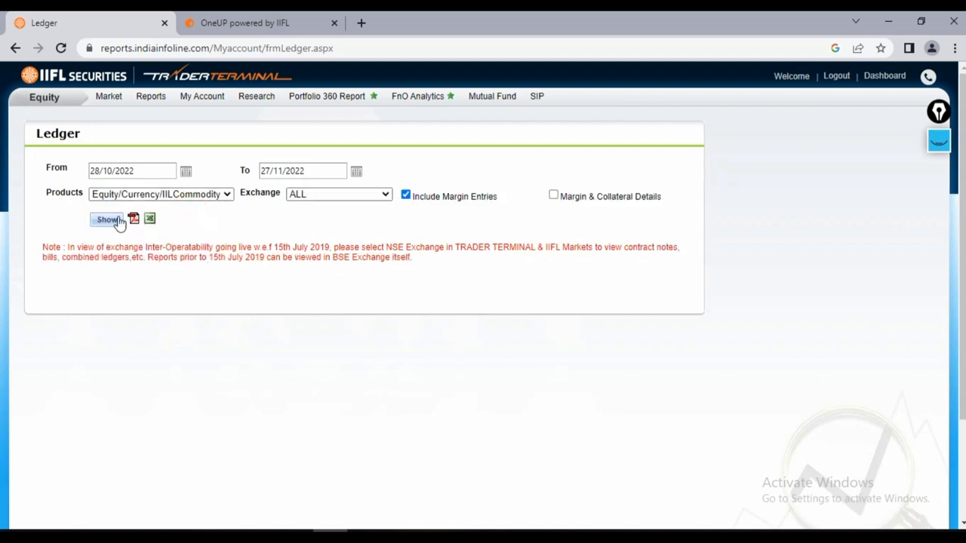
left_click(345, 197)
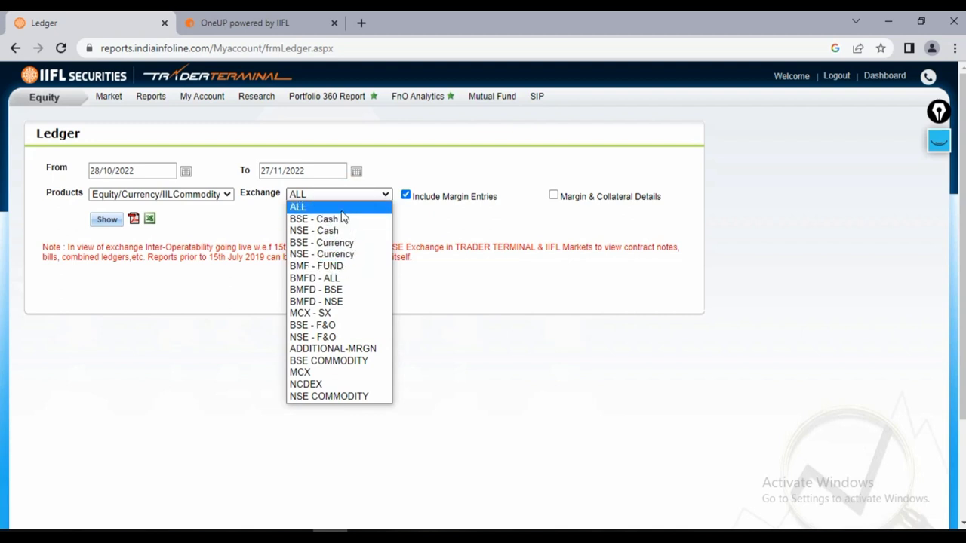
left_click(339, 231)
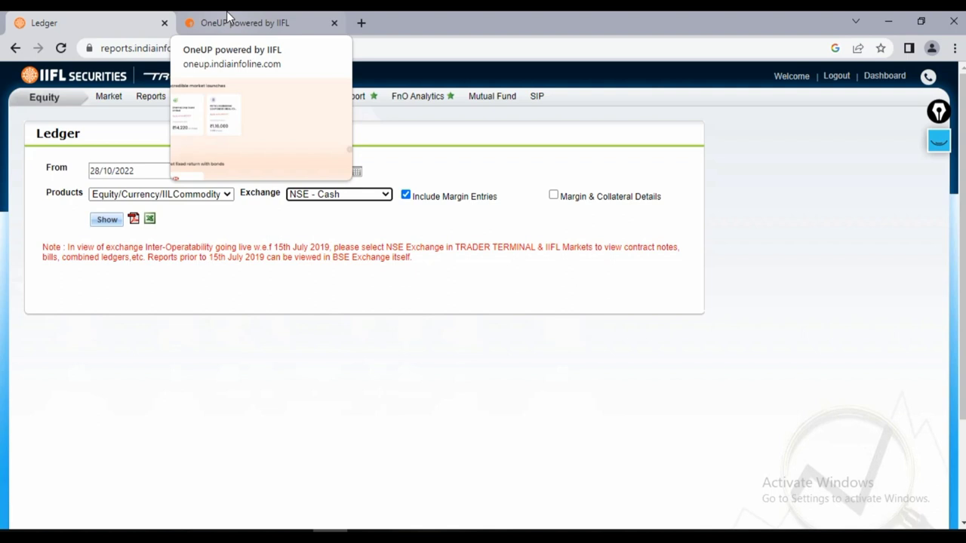
mouse_move(202, 96)
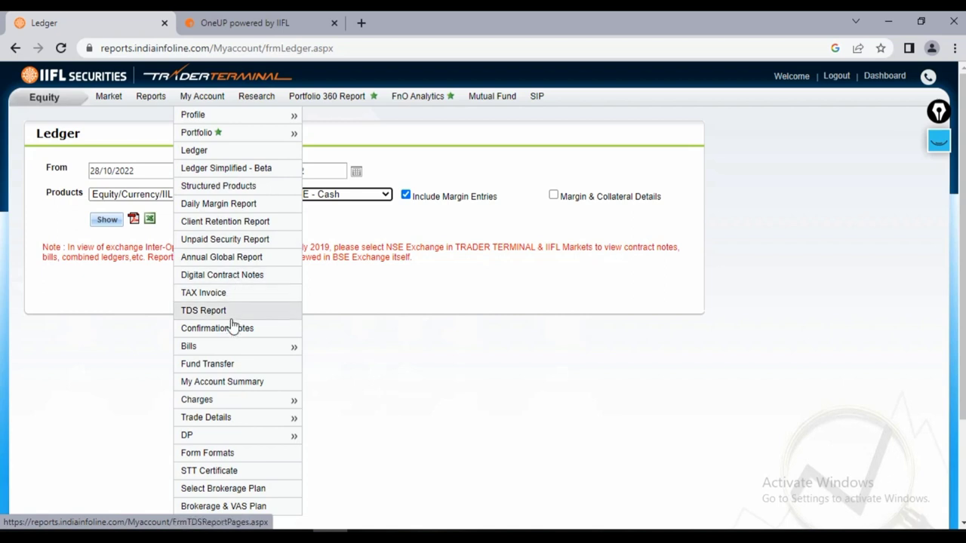
mouse_move(229, 346)
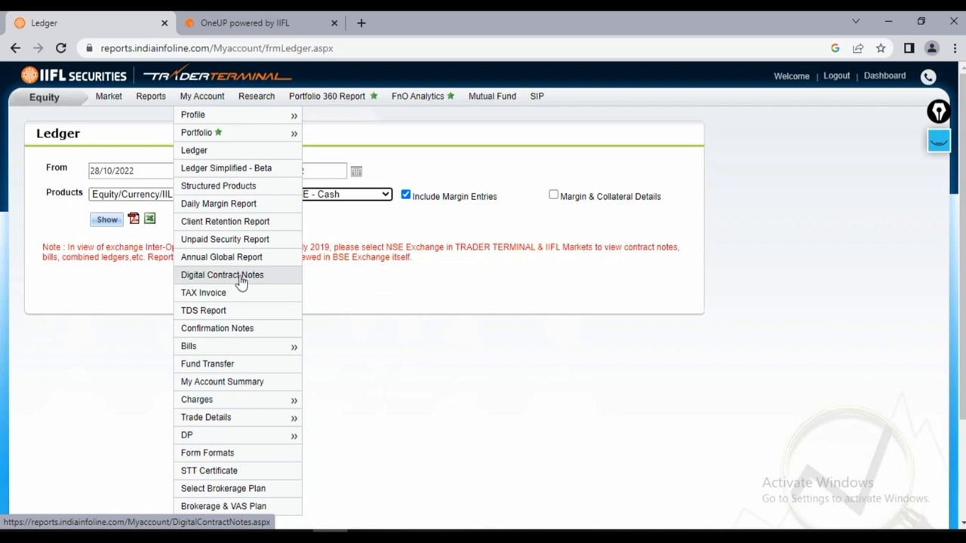
- Switch Fund Transfer pay-in to UPI, then select the VPA field and the 0 in Amount
left_click(232, 368)
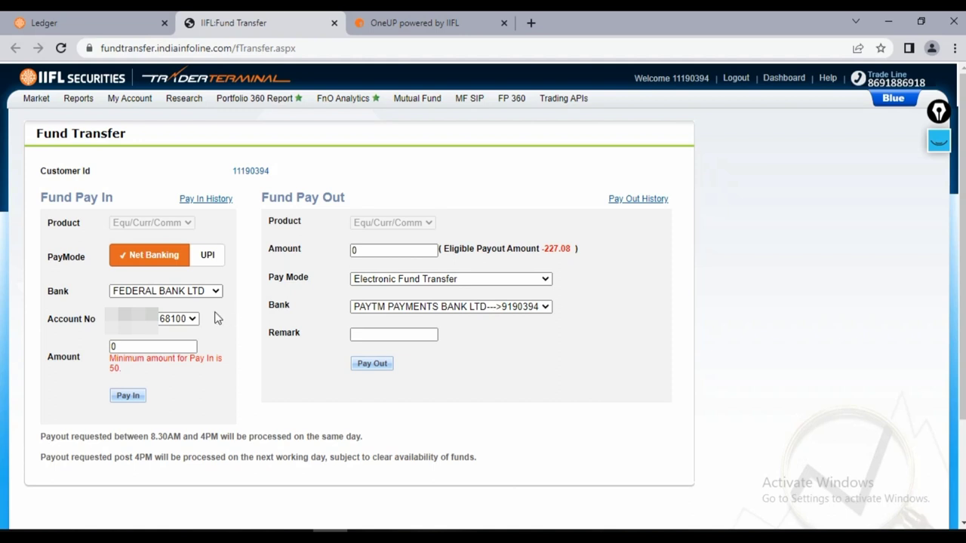
left_click(208, 258)
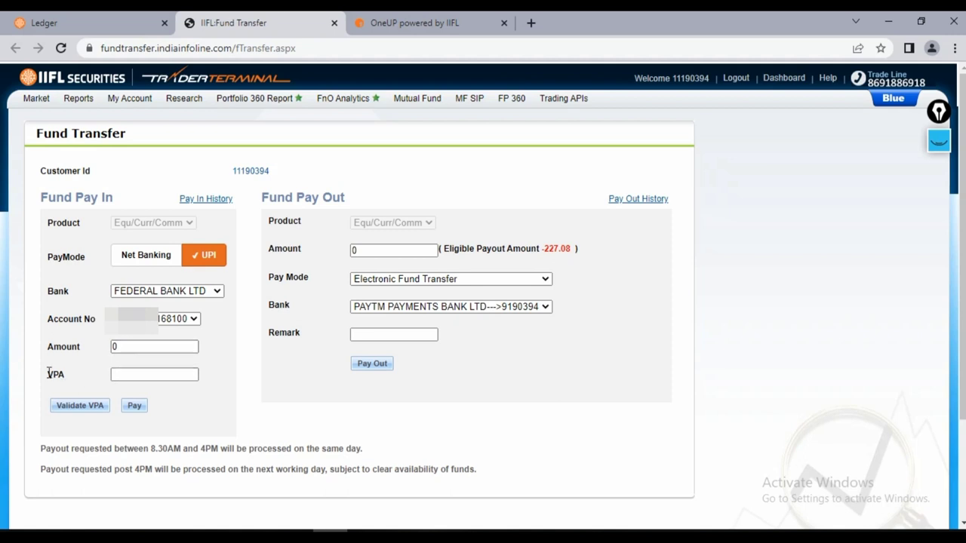
left_click_drag(43, 372, 68, 377)
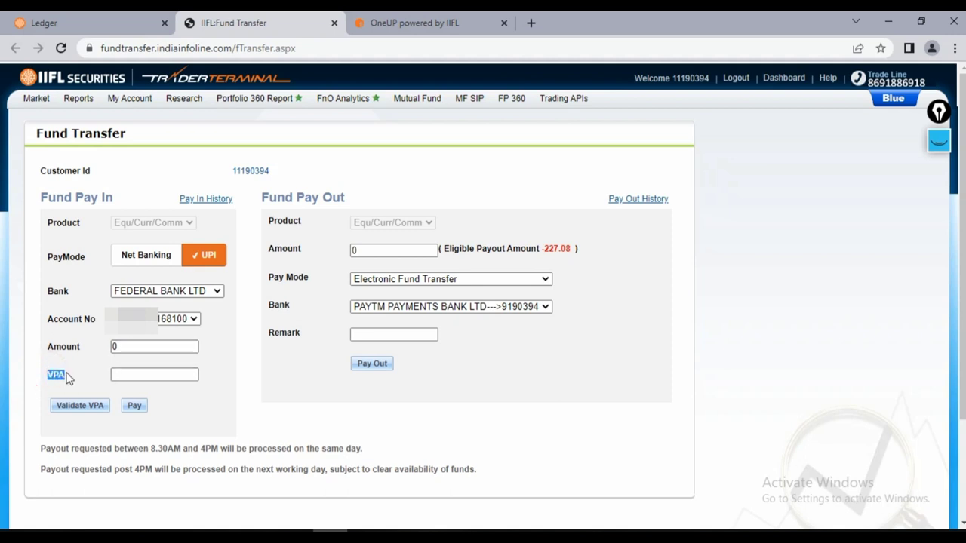
left_click(156, 374)
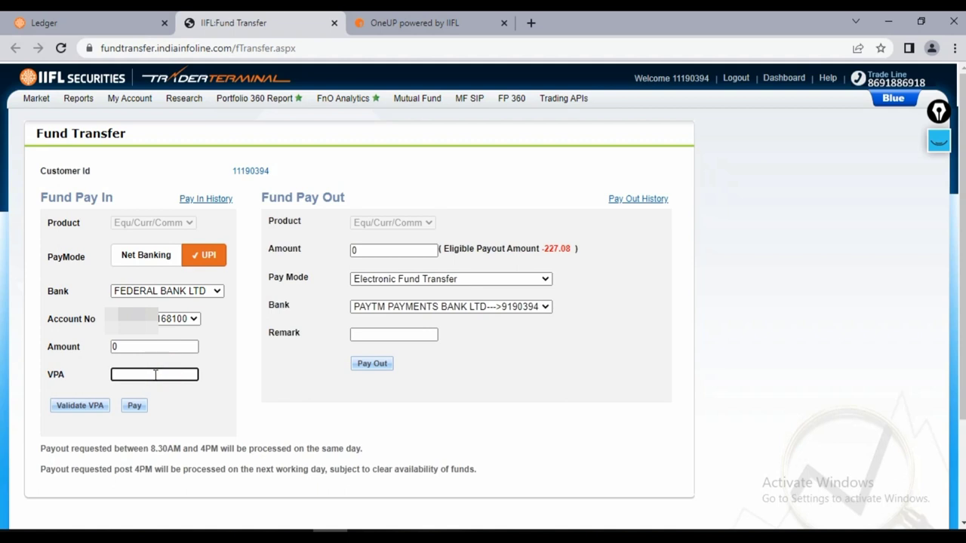
left_click(135, 346)
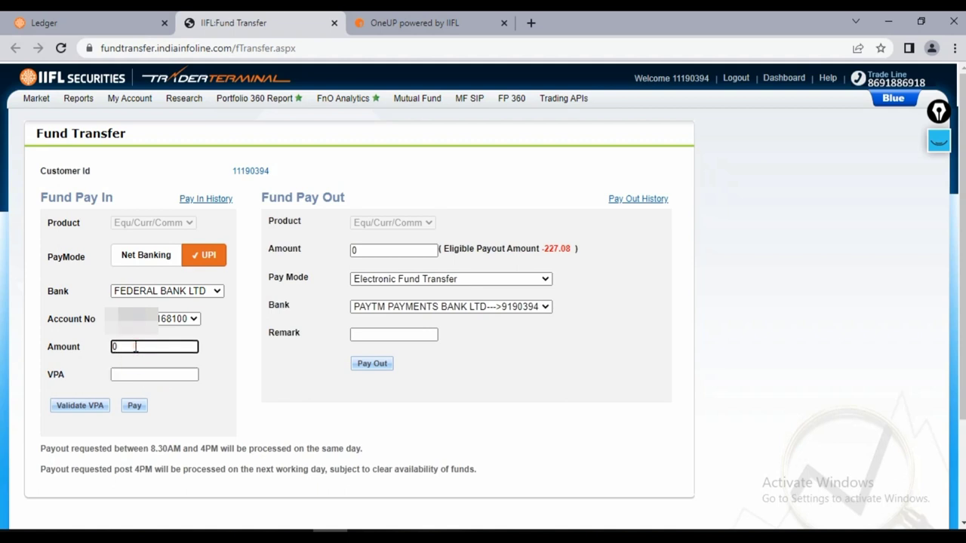
double_click(133, 346)
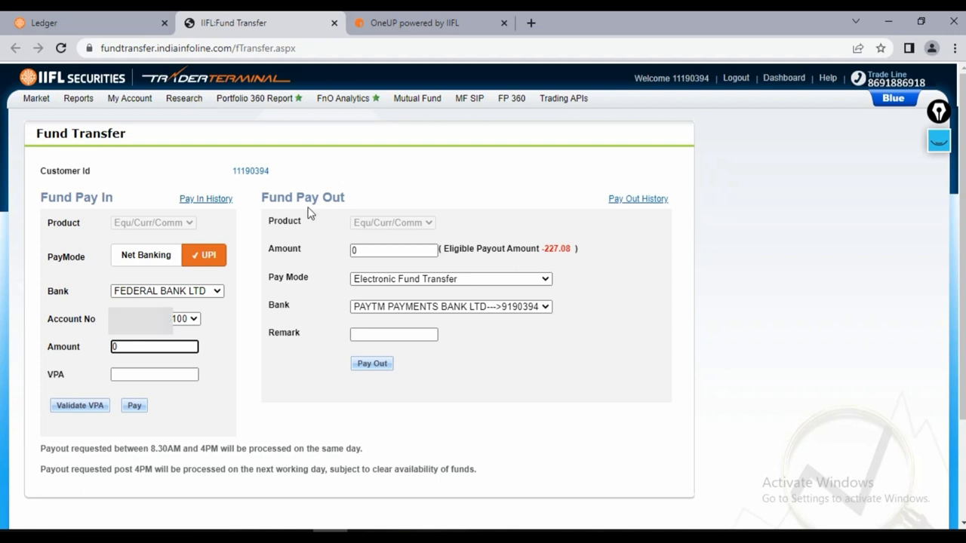
- Highlight the Fund Pay Out heading and view the Pay Mode dropdown options
left_click_drag(270, 198, 352, 207)
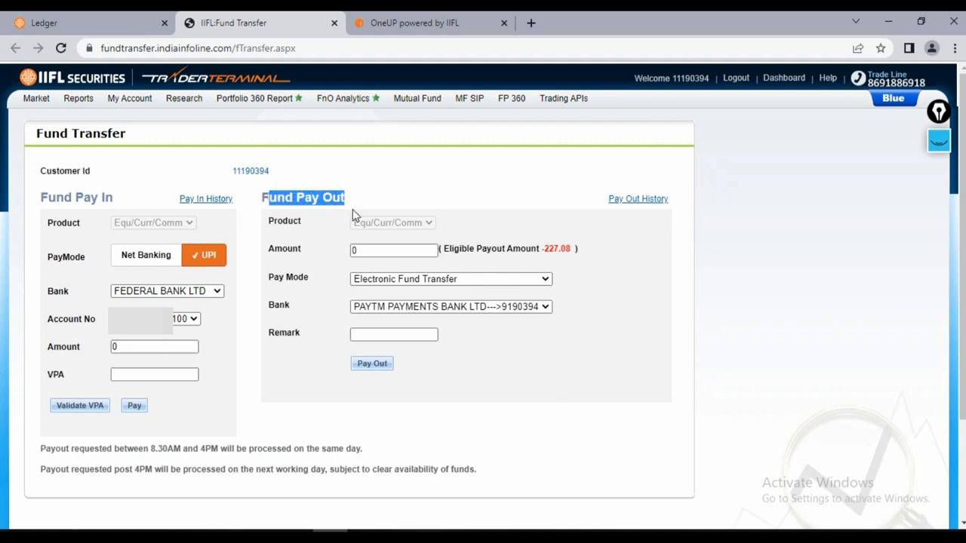
left_click(370, 282)
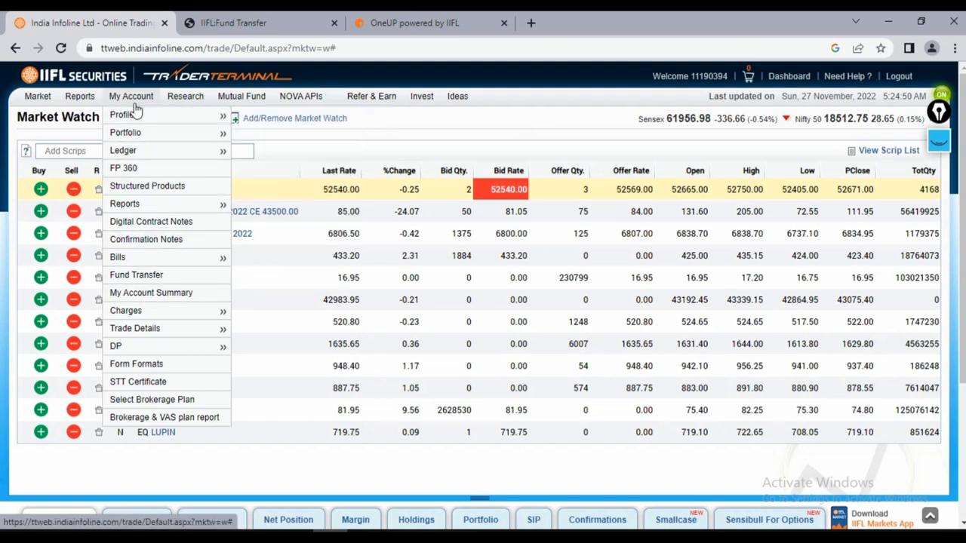
- From the Research area, open Mutual Fund > Lumpsum in a new IIFl Mutual Fund tab
mouse_move(195, 102)
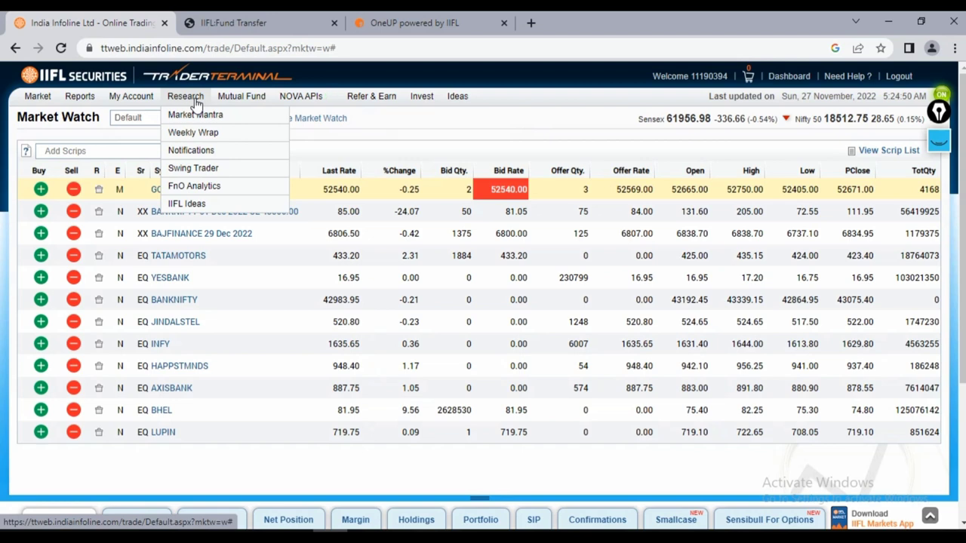
mouse_move(238, 102)
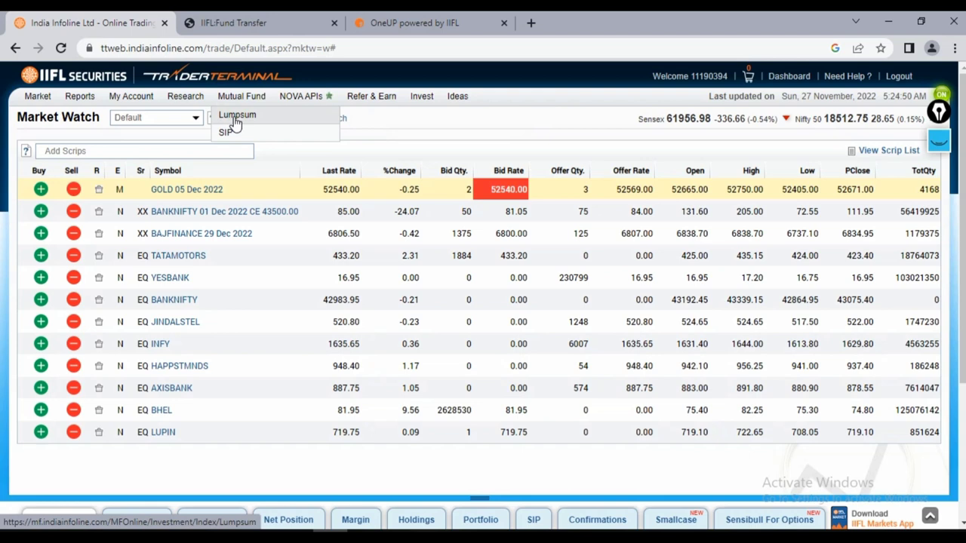
left_click(235, 121)
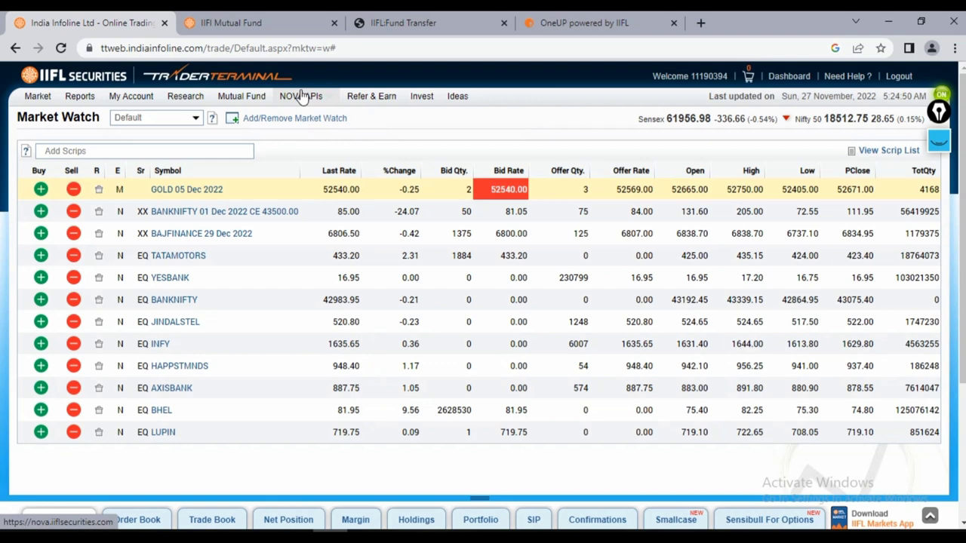
left_click(452, 98)
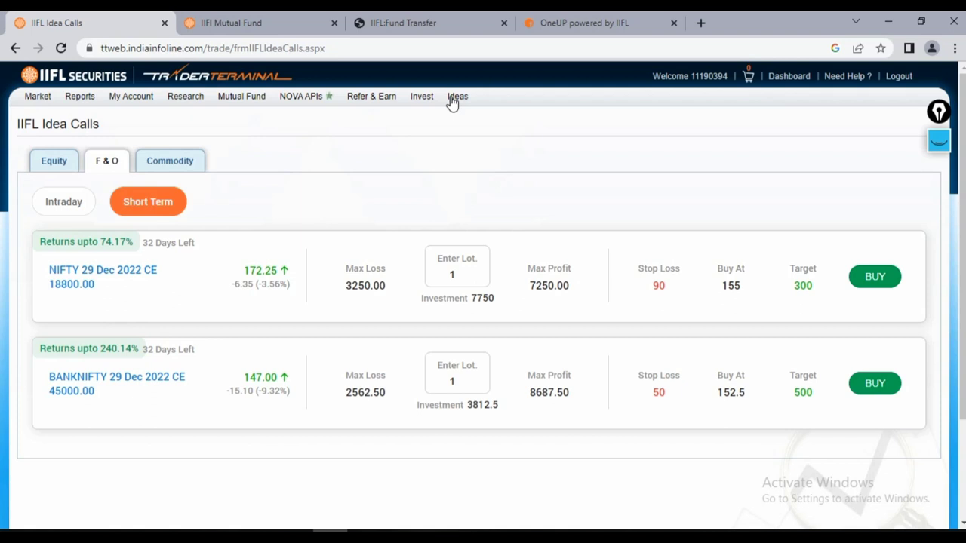
left_click(59, 172)
left_click(96, 165)
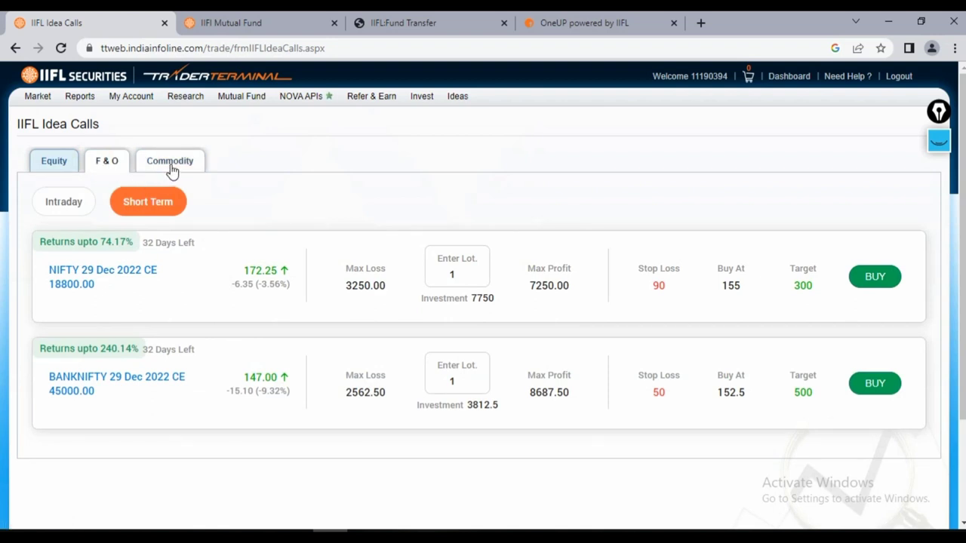
left_click(170, 168)
left_click(113, 167)
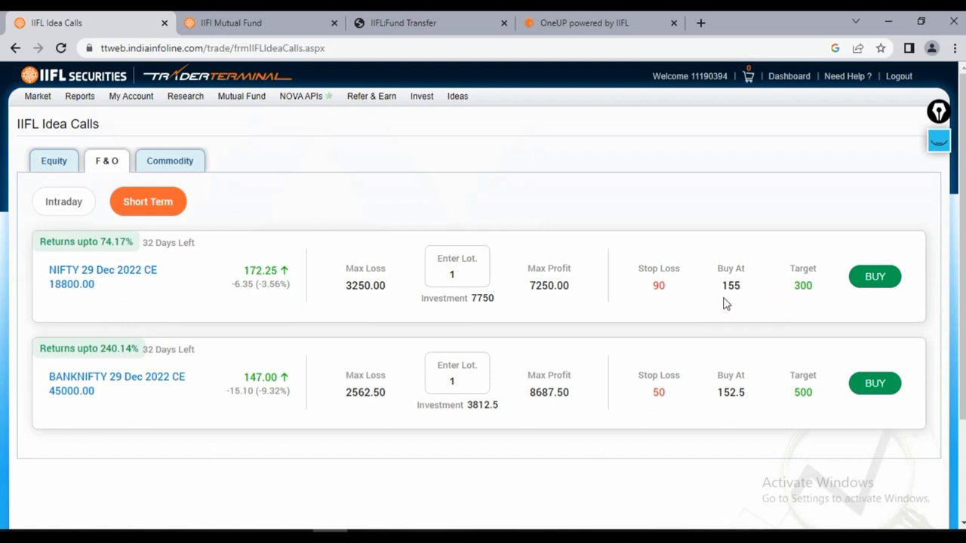
- Select the 155 Buy At value on the NIFTY 29 Dec 2022 18800 CE card
left_click_drag(720, 286, 740, 285)
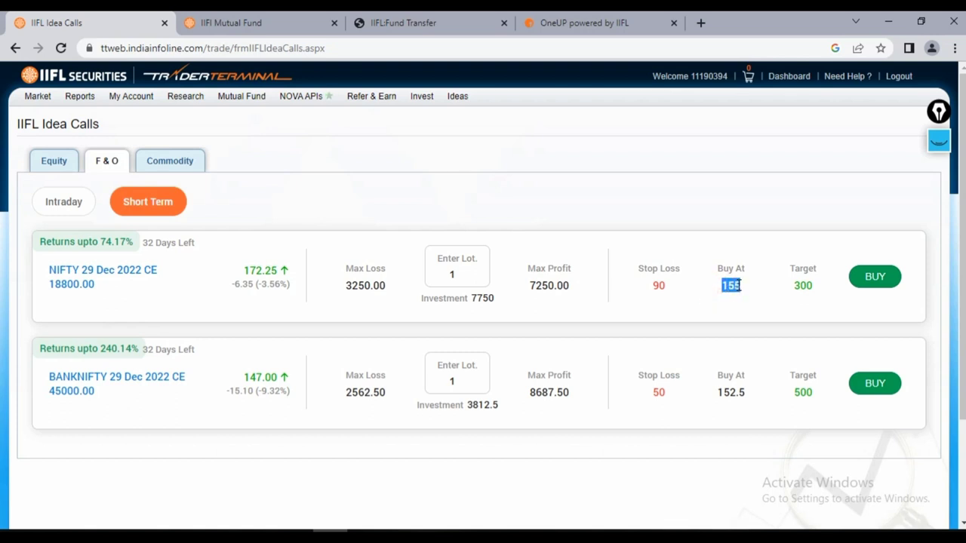